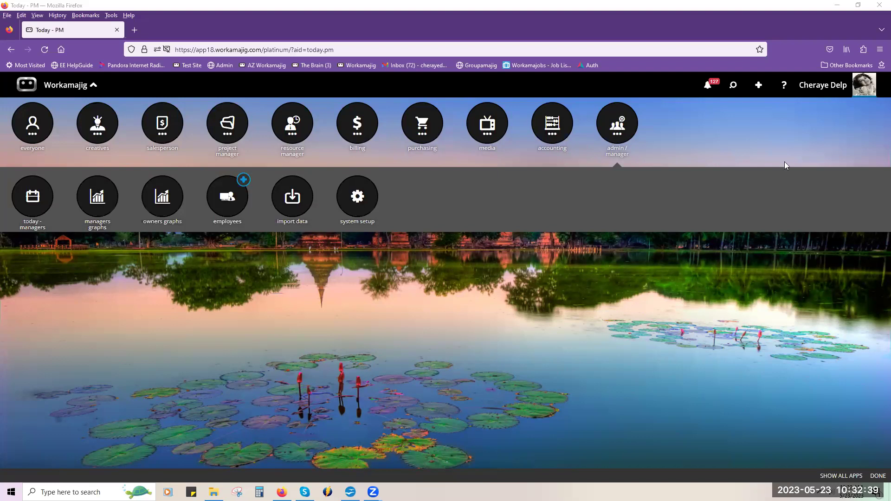
Step: Search the help guide for 'custom fields', open the Custom fields overview guide, then return to Today
left_click(776, 87)
left_click(640, 179)
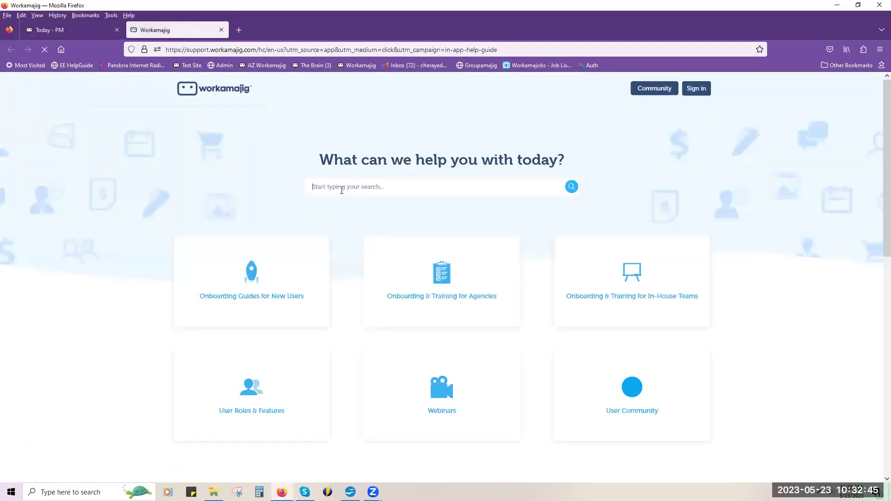
type("custom fields")
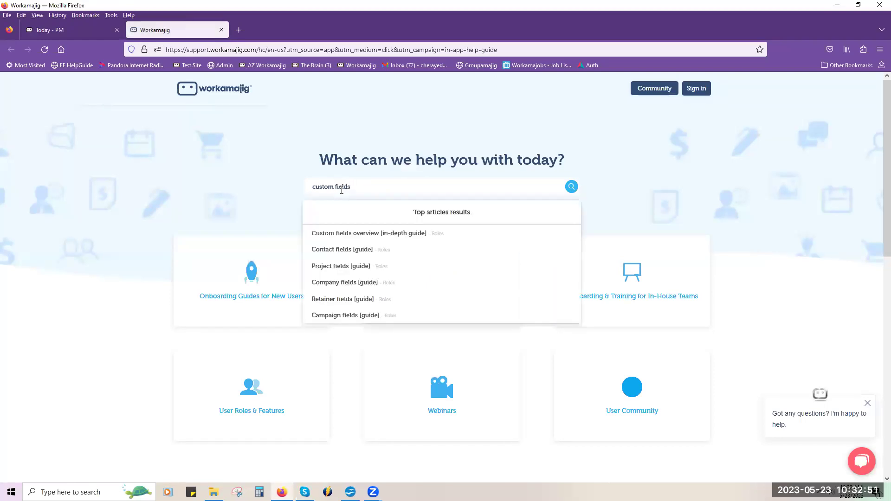
left_click(360, 232)
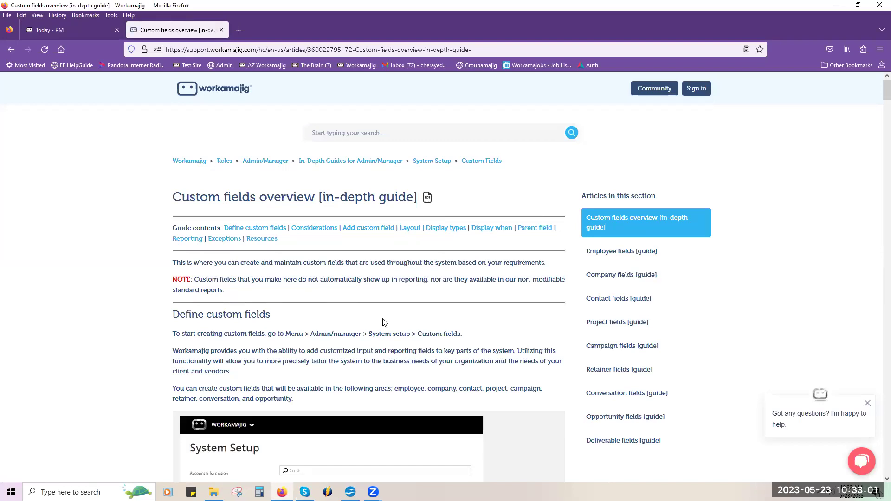
scroll(412, 328, "down", 5)
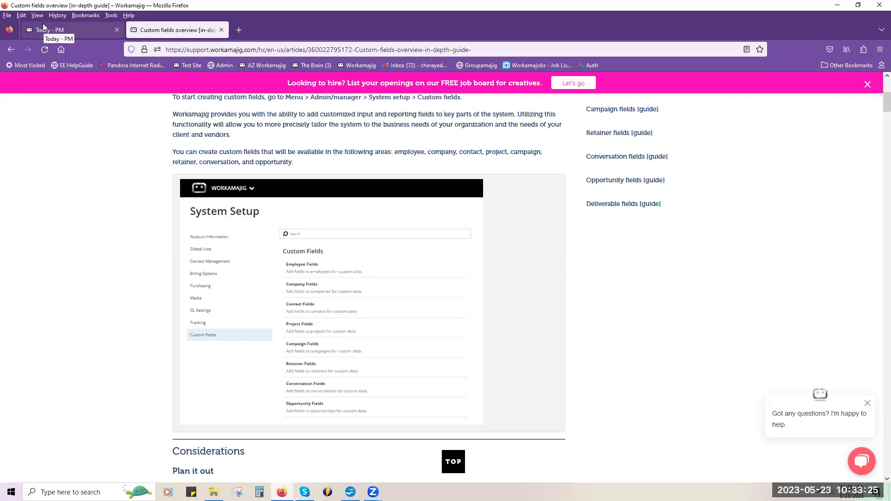
left_click(87, 31)
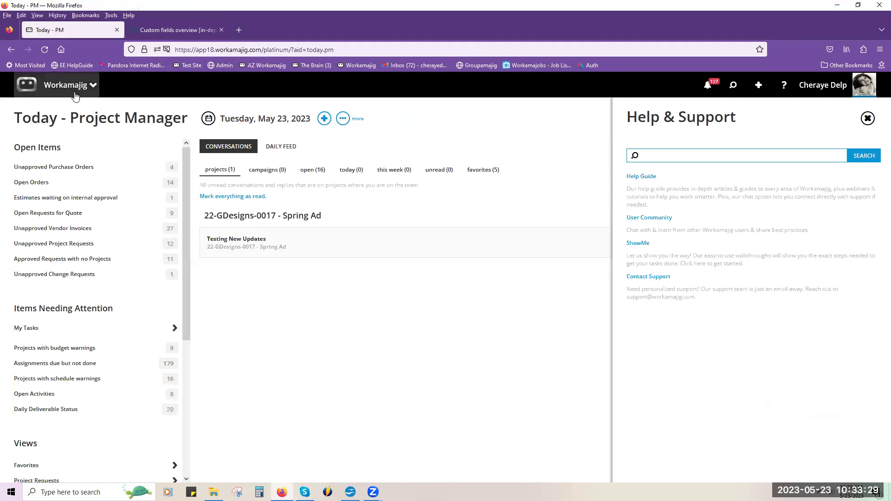
Step: Open the Accounting employee's record and show its HR custom fields, including Last Pay Raise Anniversary 12/1/2022
left_click(92, 86)
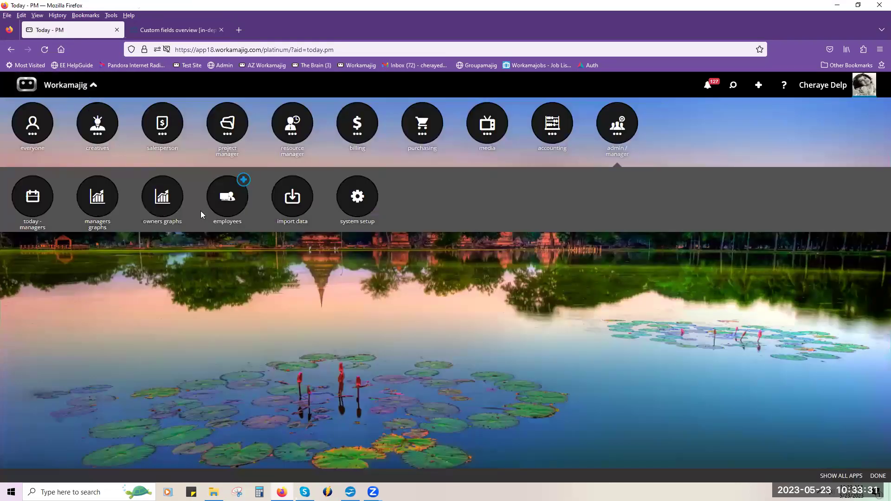
left_click(238, 210)
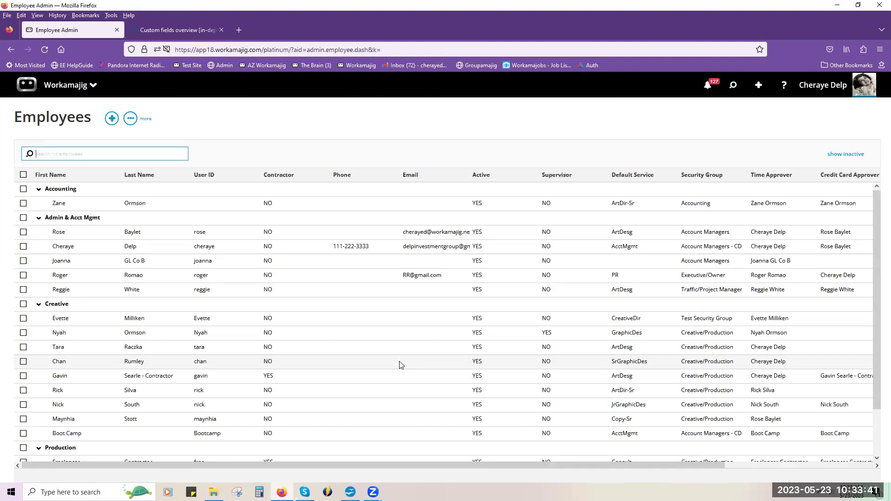
left_click(465, 203)
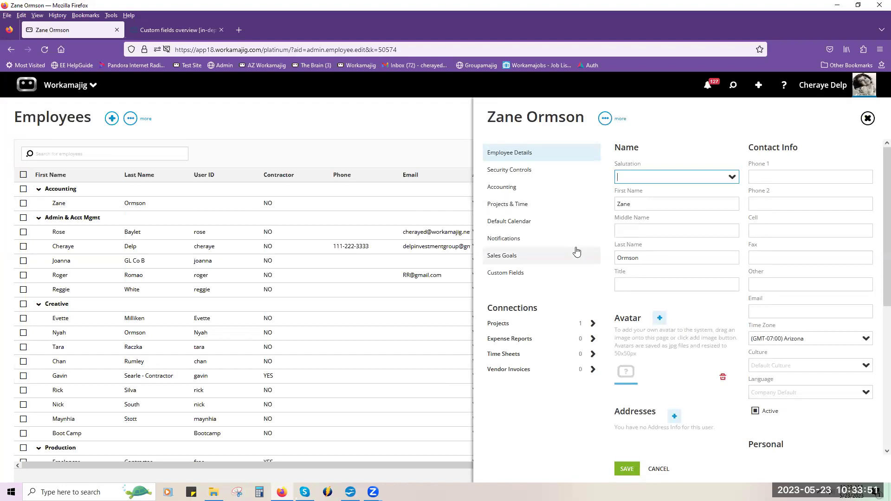
left_click(580, 278)
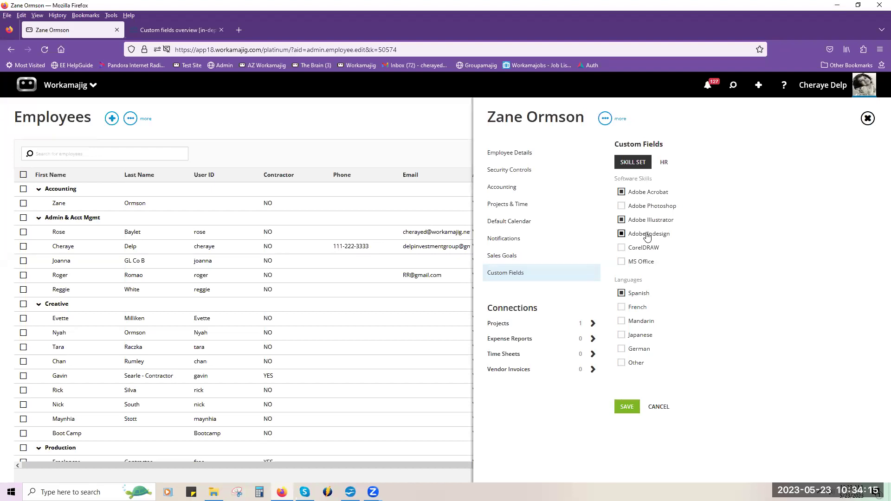
left_click(666, 167)
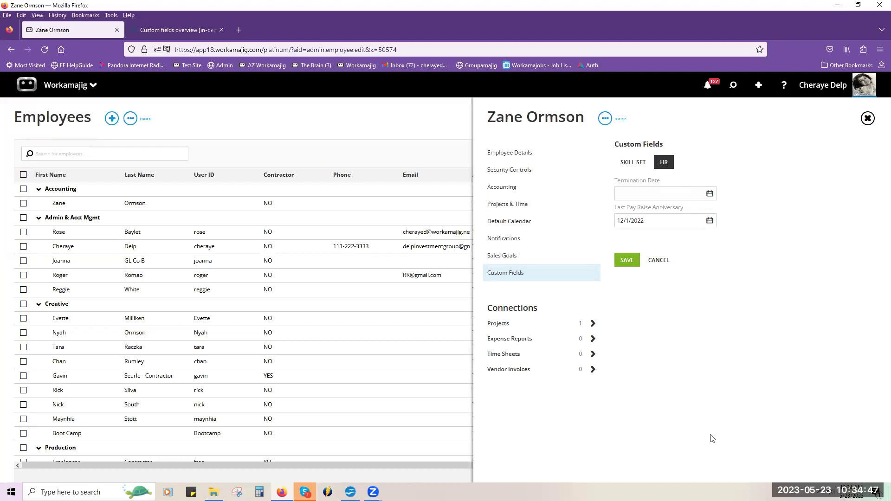
Step: Run the Employee Skills report from the report center to list all employees
left_click(70, 95)
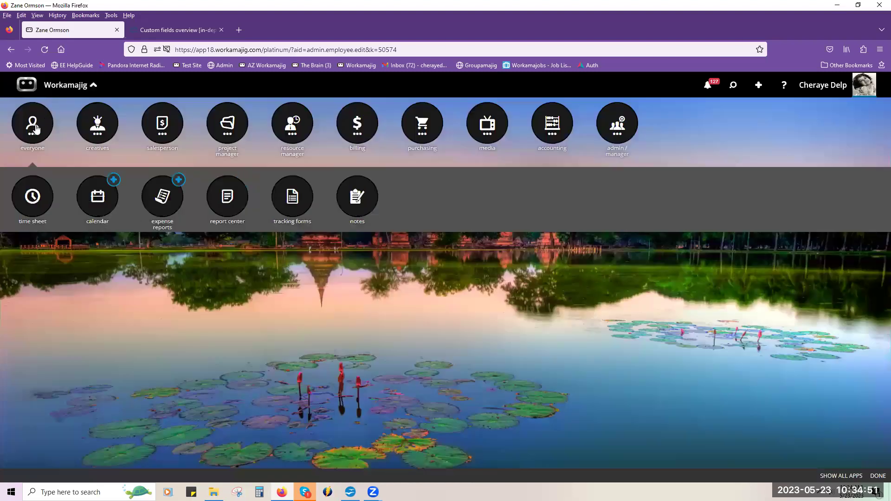
left_click(214, 212)
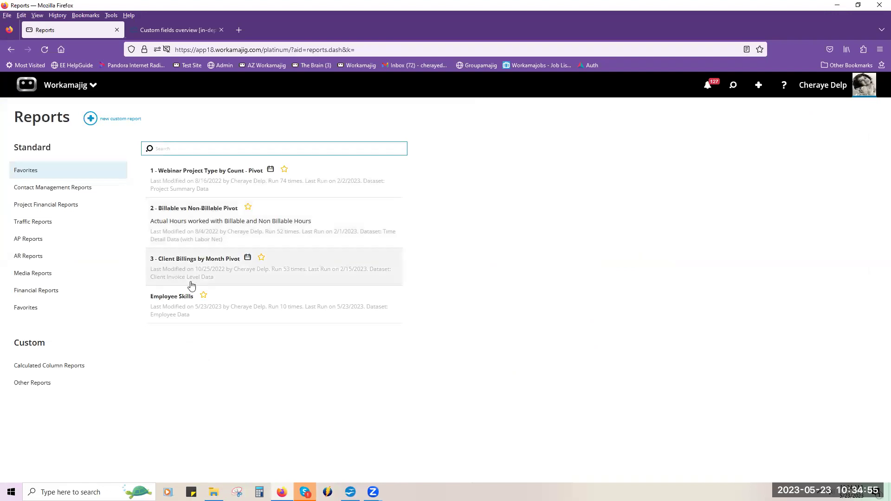
left_click(181, 318)
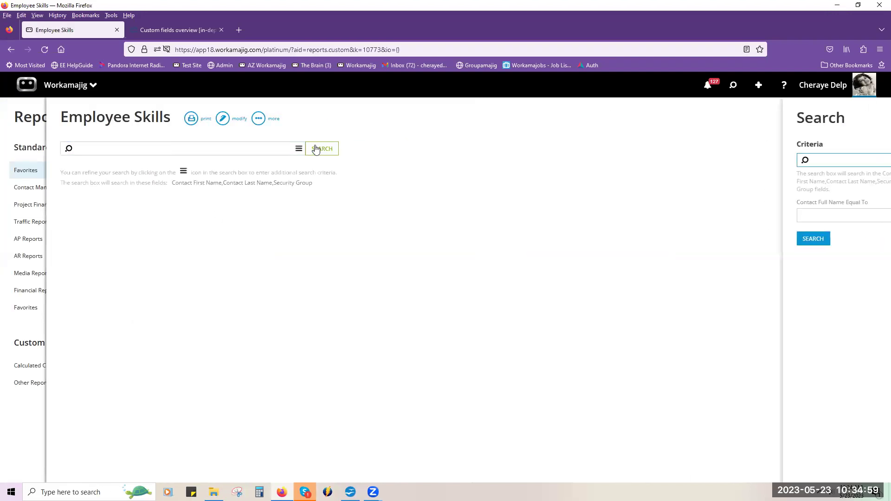
left_click(315, 148)
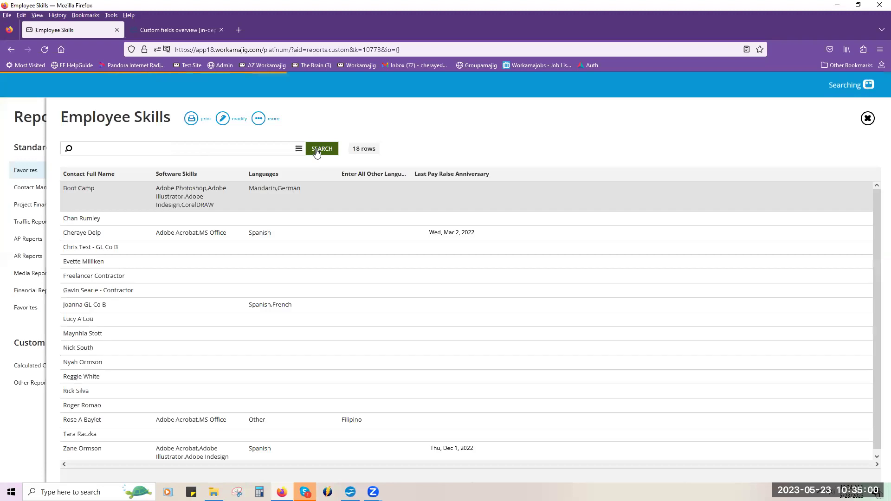
Step: Inspect the Boot Camp languages entry, then review the report's Edit View name and owner settings
left_click(339, 183)
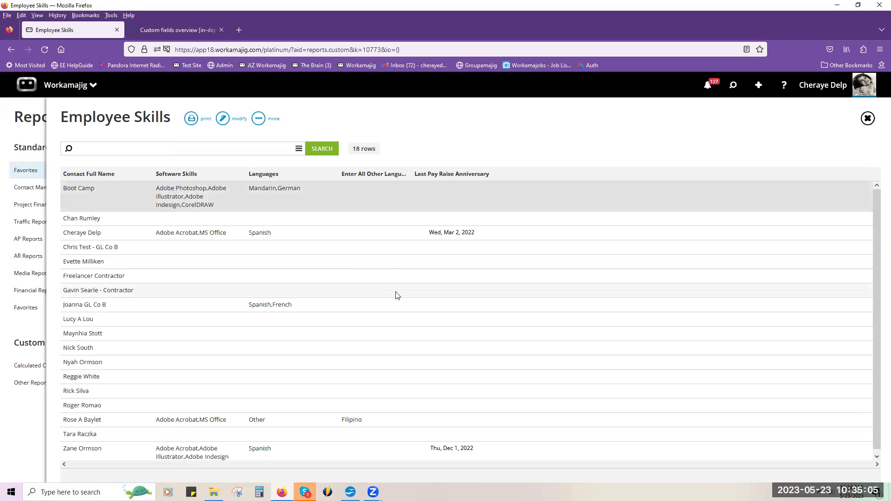
left_click(199, 209)
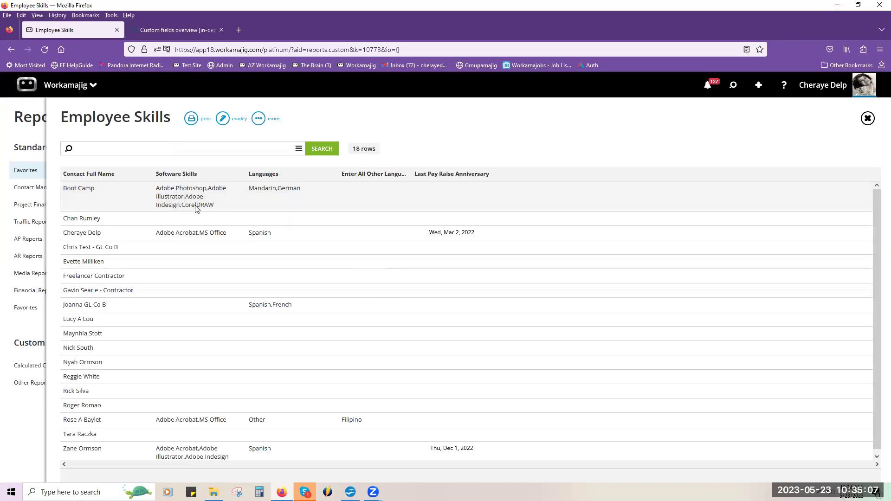
left_click(286, 185)
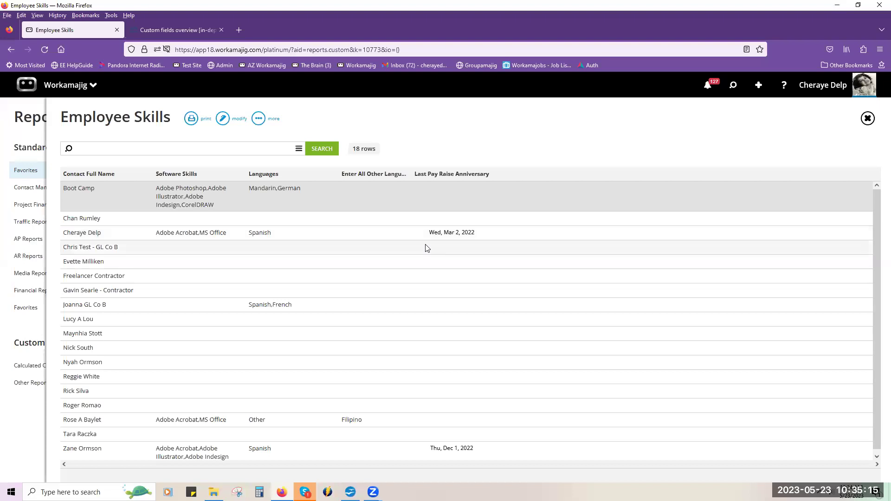
left_click(226, 202)
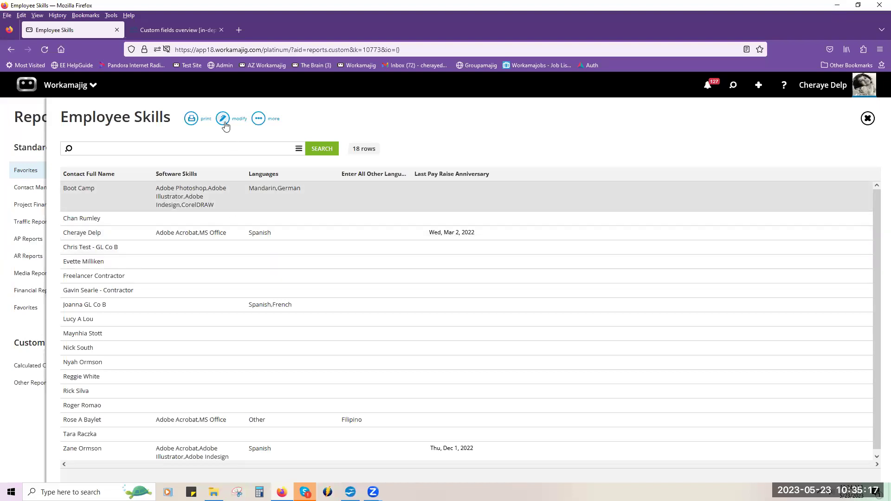
left_click(223, 120)
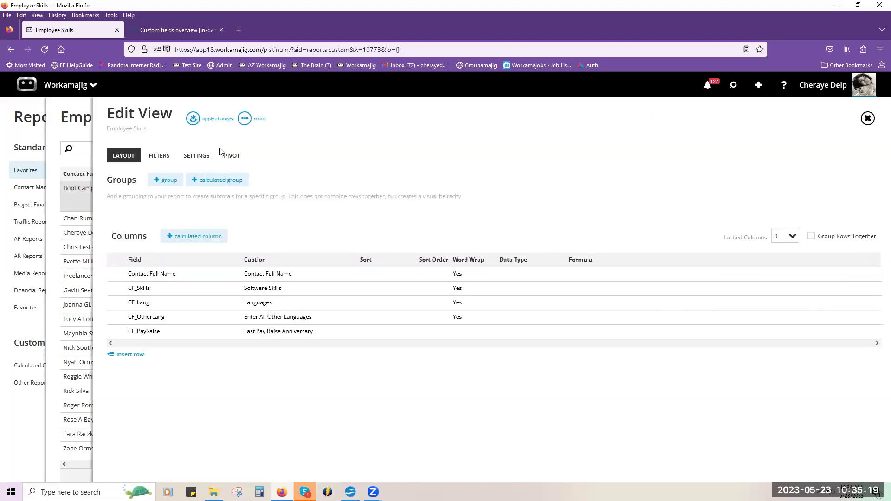
left_click(206, 158)
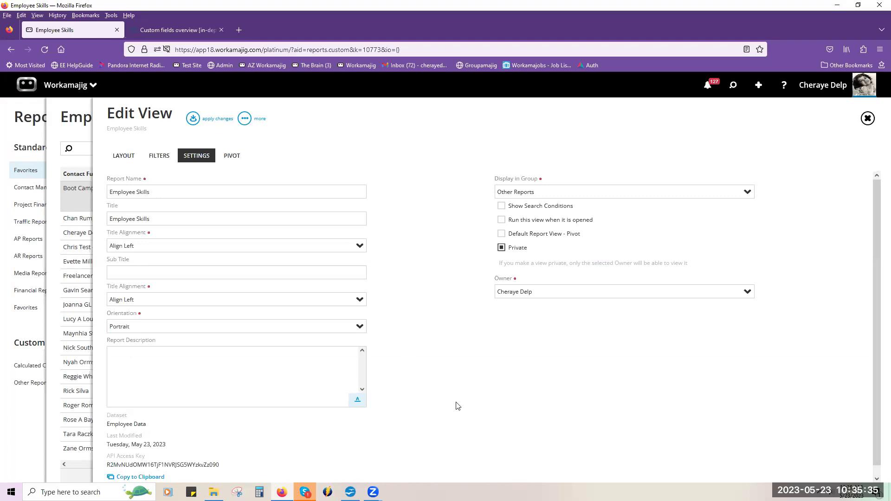
left_click(733, 87)
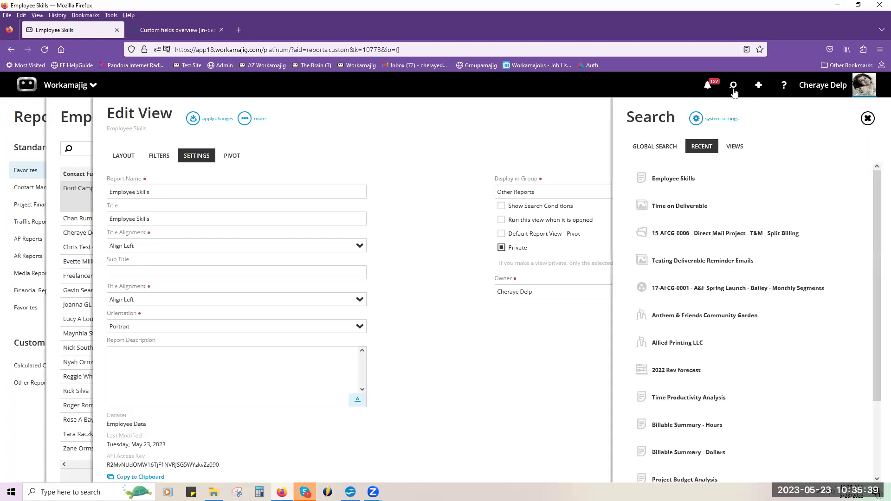
Step: Edit the Anthem & Friends Community Garden company's custom fields, focusing the Minority Owned value
left_click(694, 318)
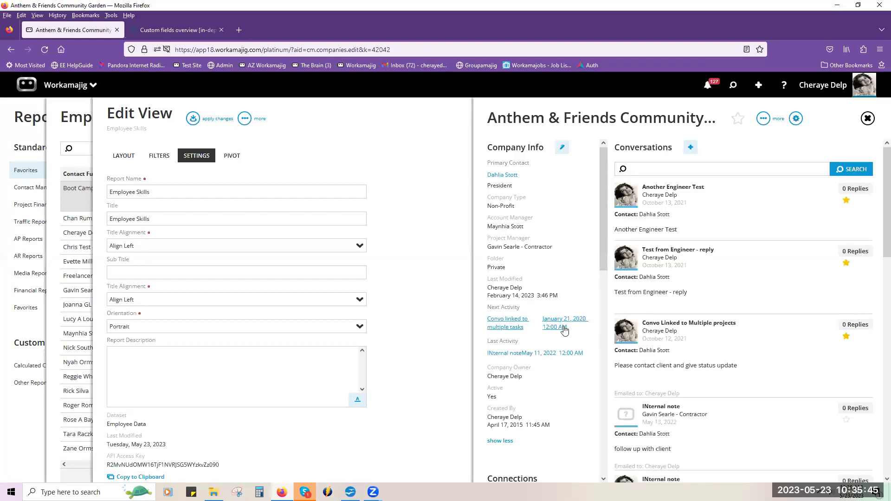
scroll(563, 328, "down", 8)
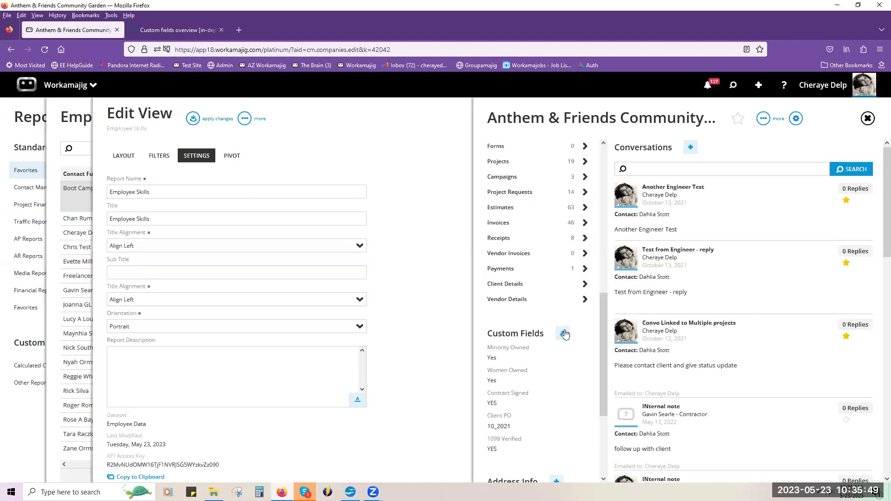
left_click(562, 334)
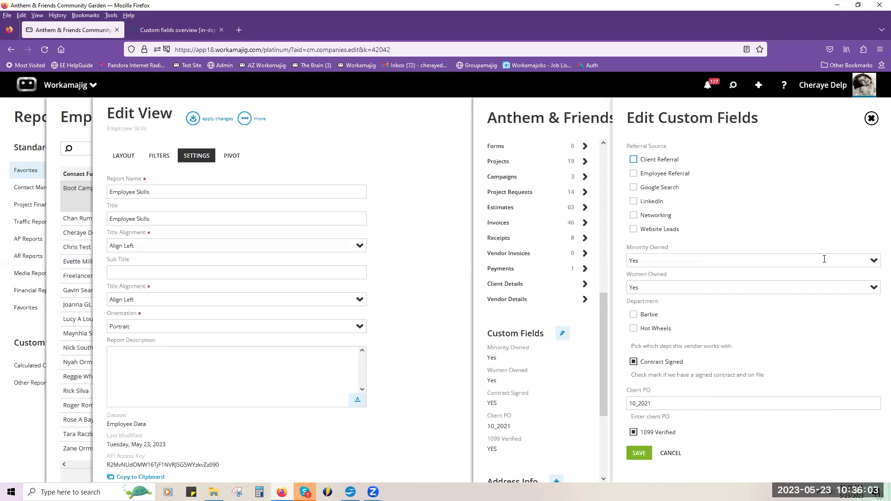
left_click(876, 261)
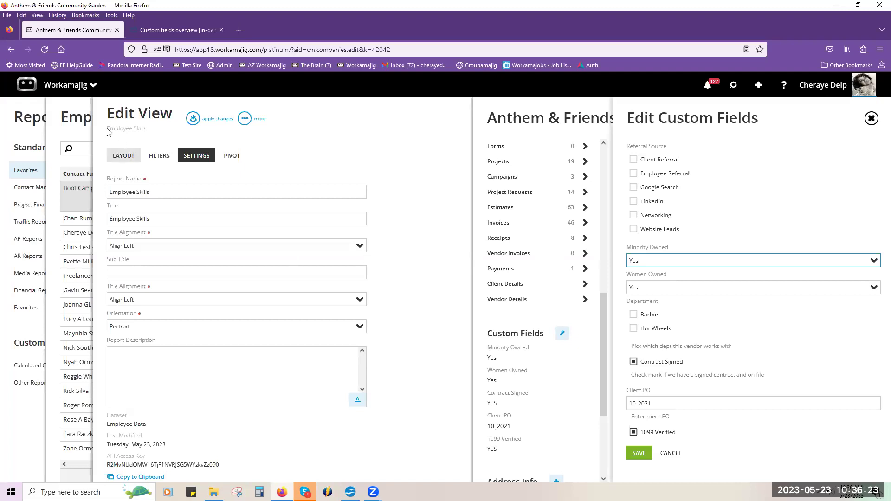
left_click(84, 91)
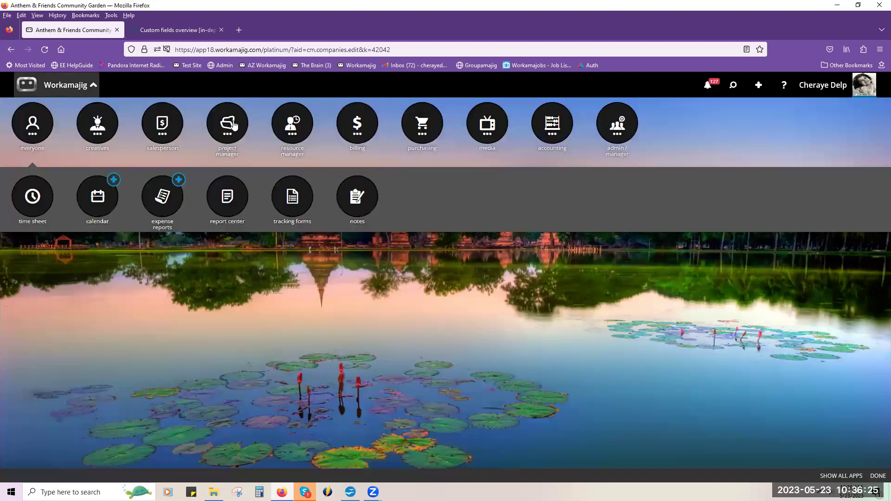
Step: Open campaign 17-AFCG-0001 from the project manager campaigns list
left_click(240, 129)
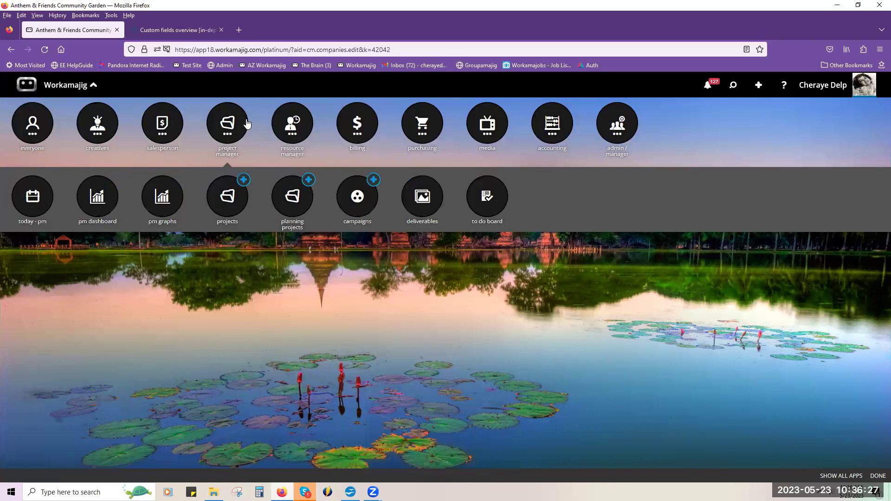
left_click(349, 211)
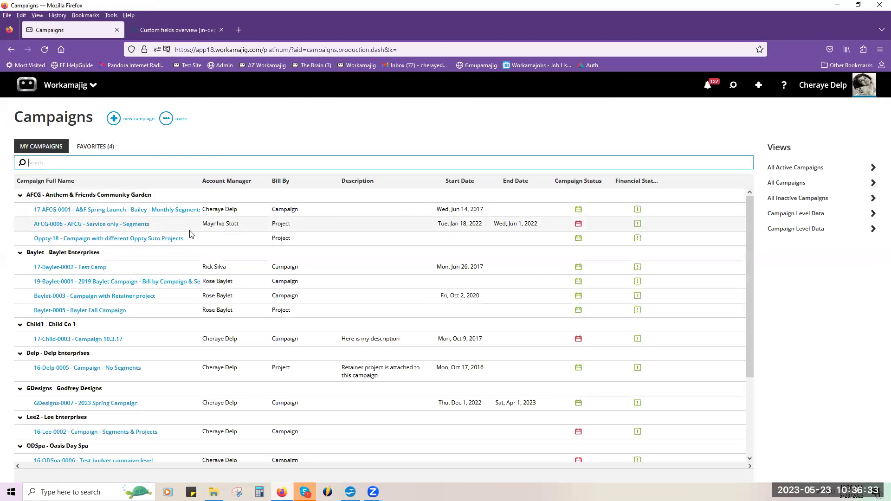
left_click(181, 210)
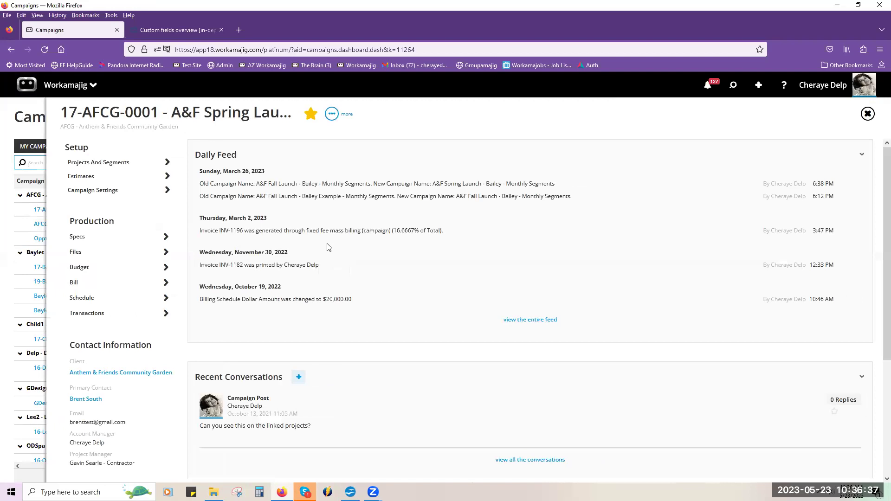
Step: Open the campaign's custom fields for editing and view the Art Director choices
scroll(331, 251, "down", 3)
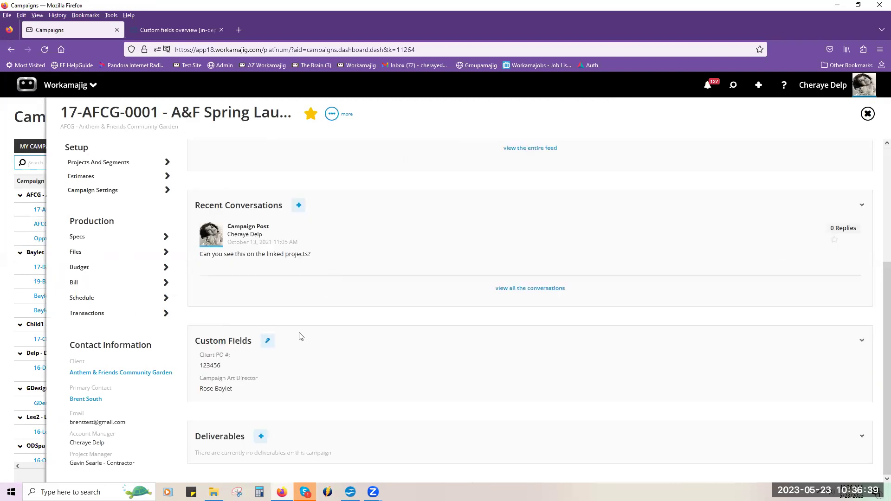
left_click(268, 342)
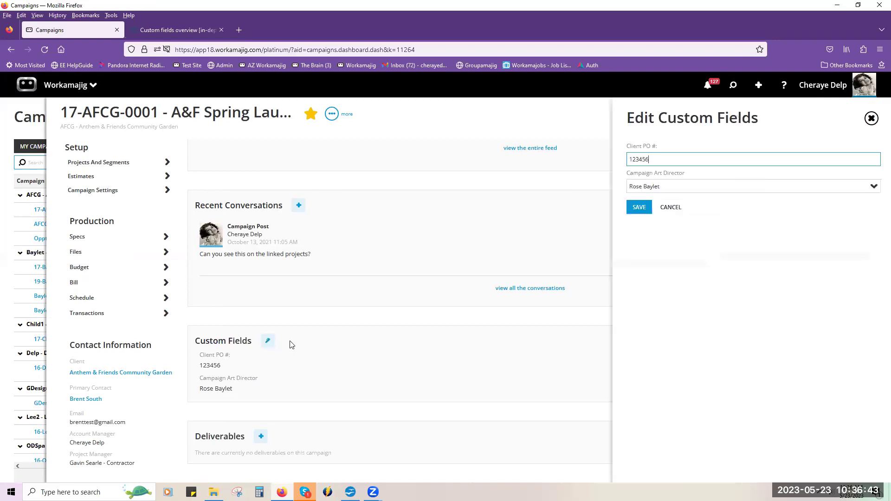
left_click(874, 188)
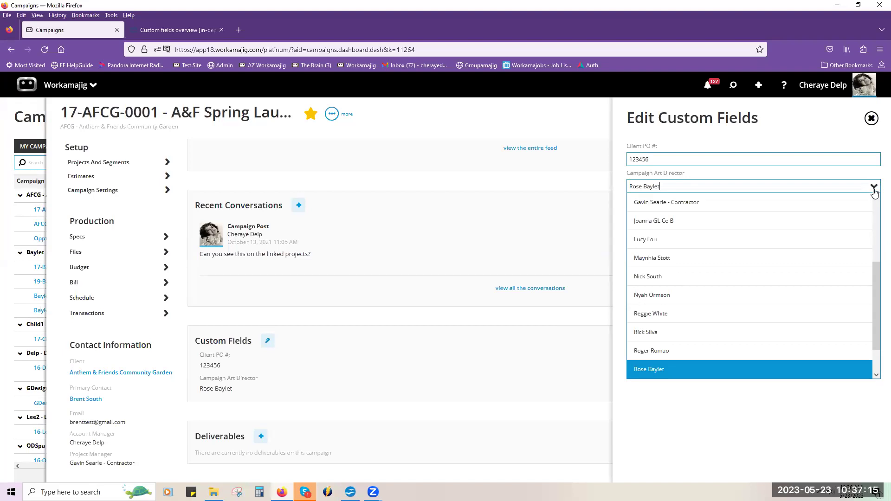
left_click(59, 95)
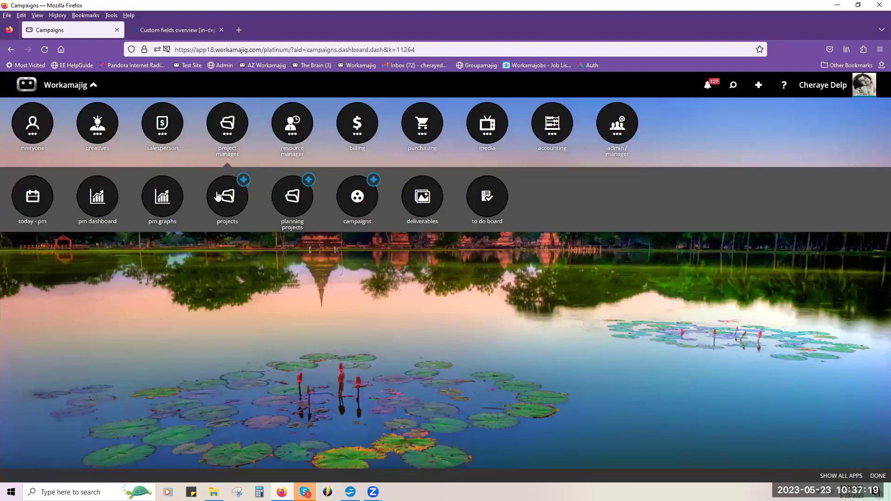
Step: Open project 15-AFCG-0006 from the Projects list and open its Edit Custom Fields panel
left_click(217, 196)
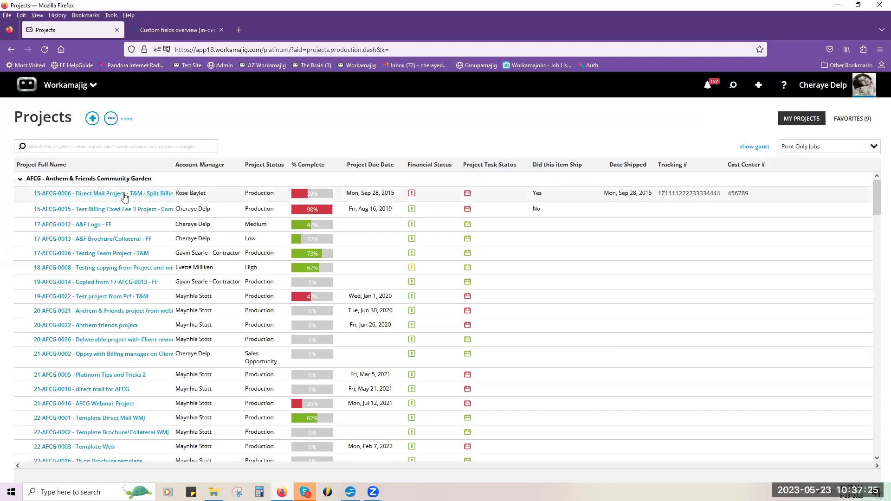
left_click(125, 195)
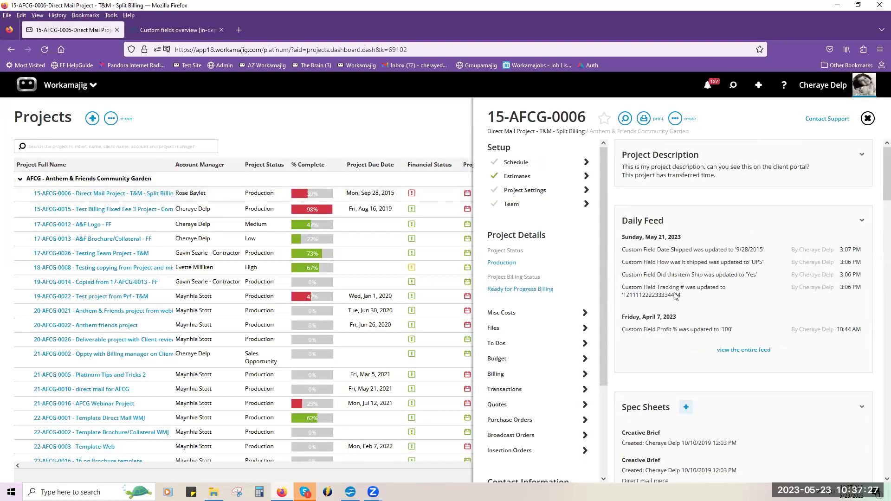
scroll(674, 301, "down", 3)
scroll(675, 301, "down", 7)
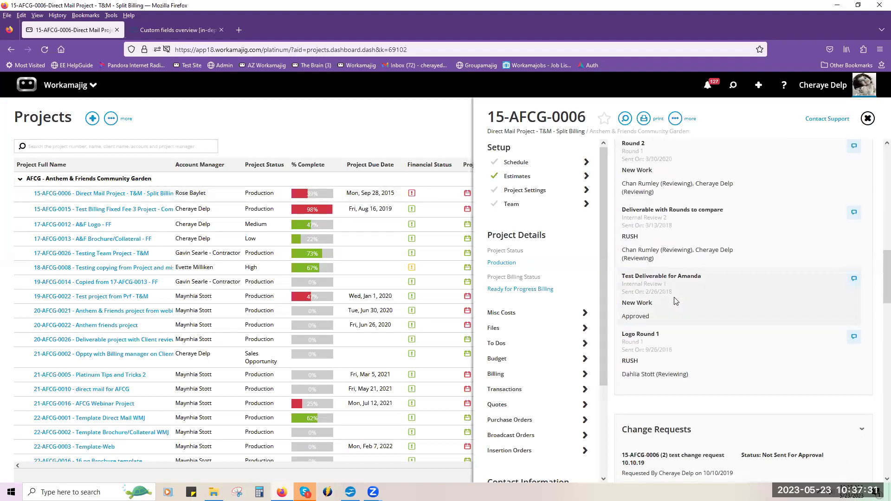
scroll(675, 302, "down", 4)
scroll(675, 301, "down", 3)
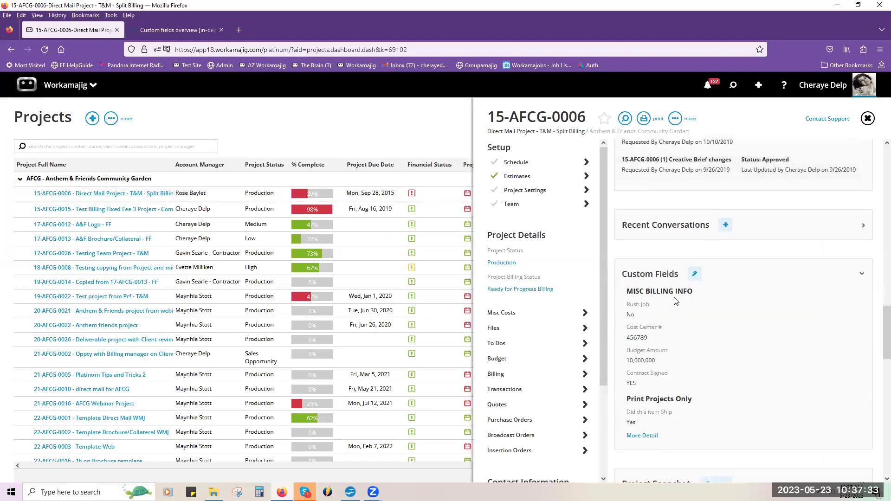
left_click(694, 275)
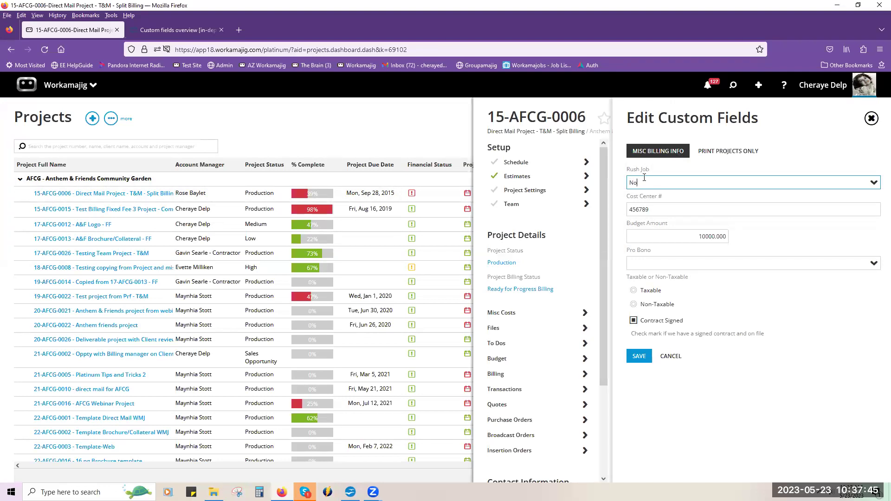
Step: Set Rush Job to Yes and Rush Rates Applied to 'Yes - Rush Rates', then view Print Projects Only fields
left_click(872, 184)
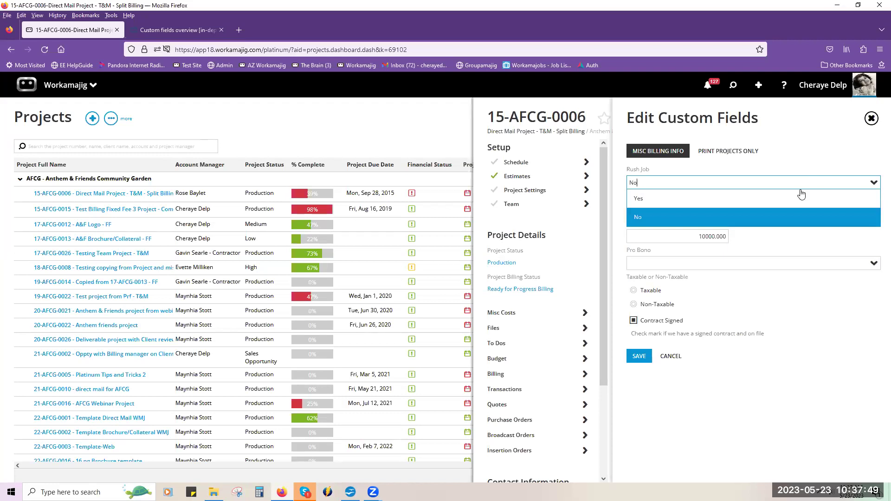
left_click(724, 198)
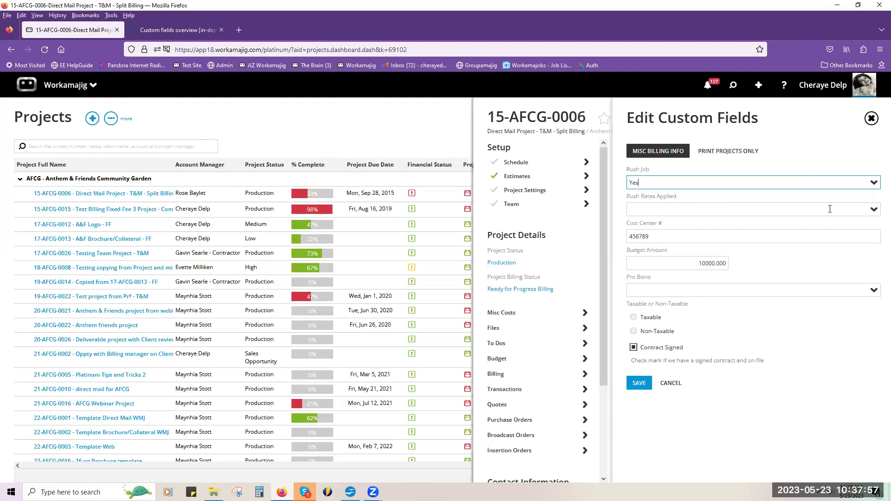
left_click(875, 185)
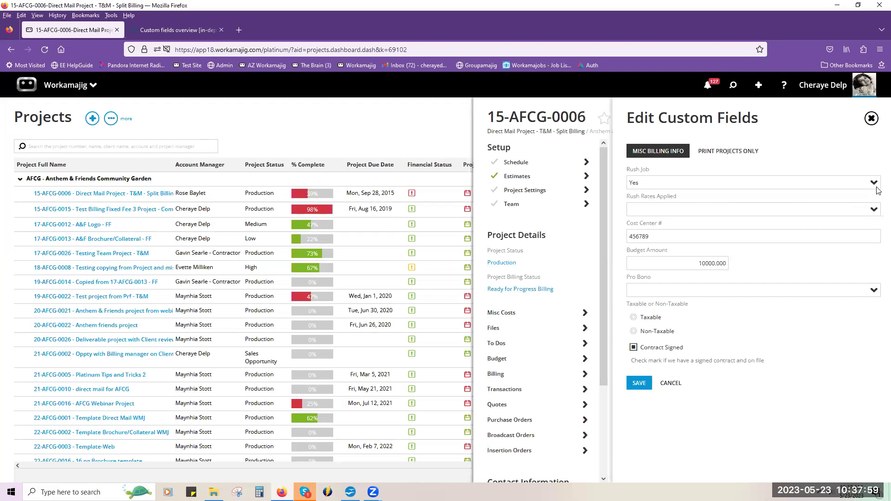
left_click(873, 213)
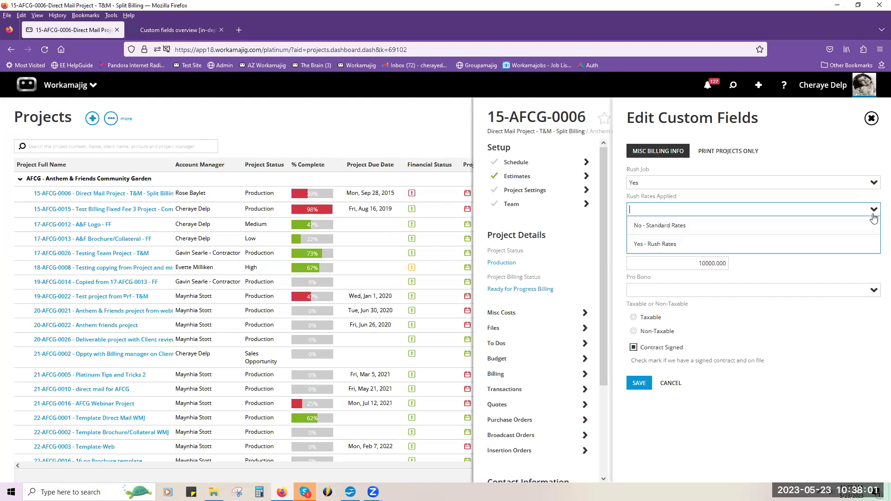
left_click(799, 243)
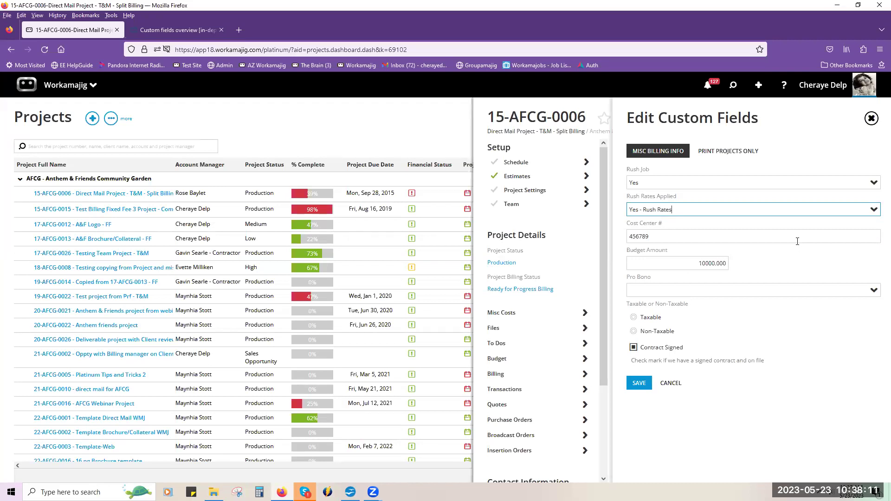
left_click(734, 157)
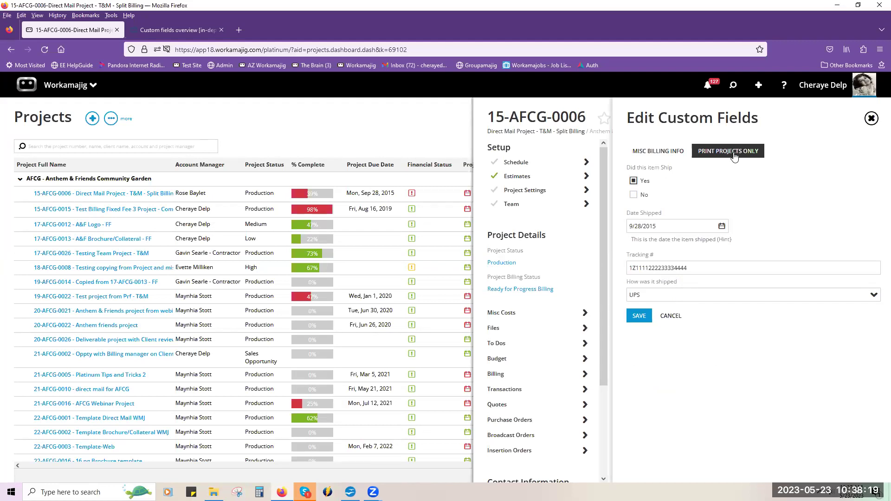
Step: Toggle 'Did this item ship' to No and then back to Yes
left_click(642, 194)
left_click(633, 182)
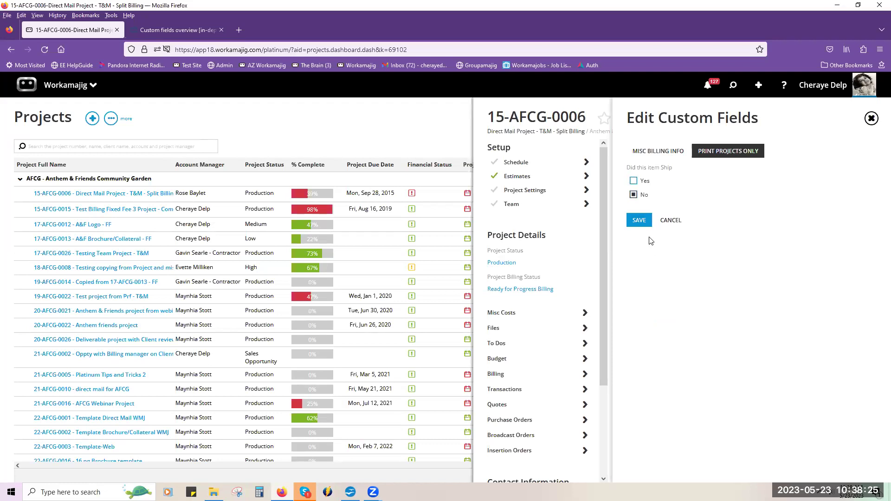
left_click(633, 181)
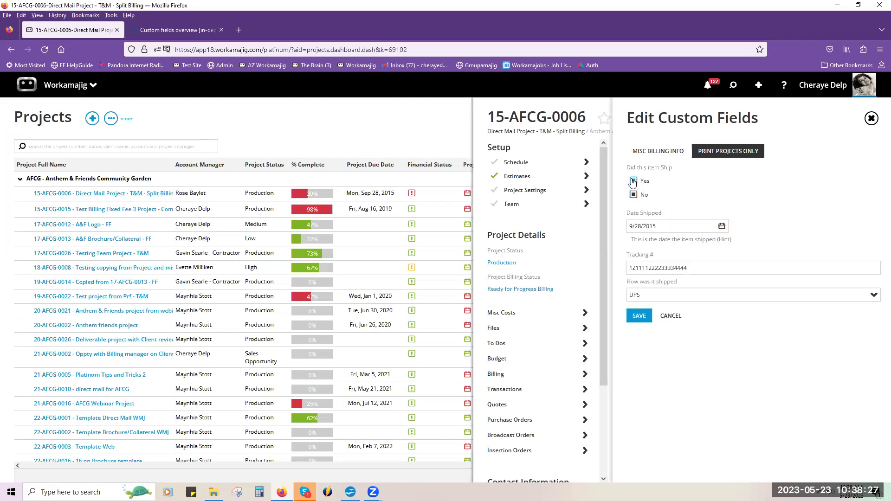
left_click(640, 195)
Step: Confirm saving the custom field edits on closing the editor, then scroll up to Spec Sheets
left_click(866, 120)
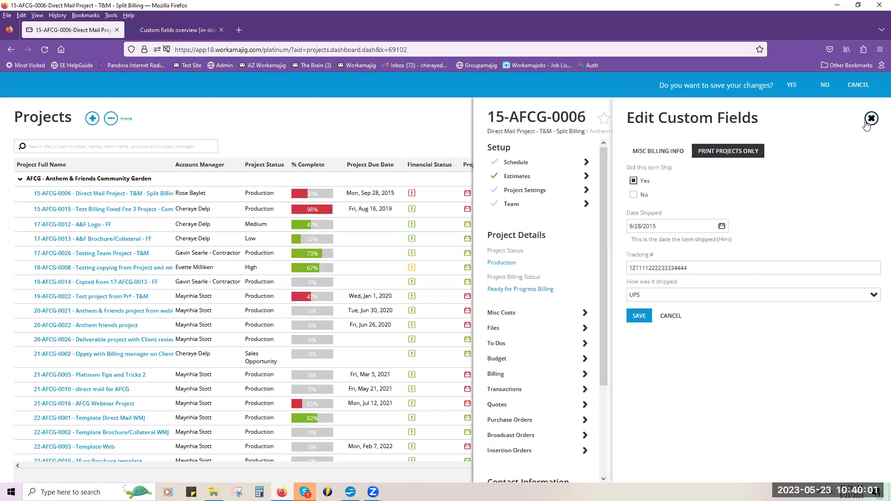
left_click(791, 87)
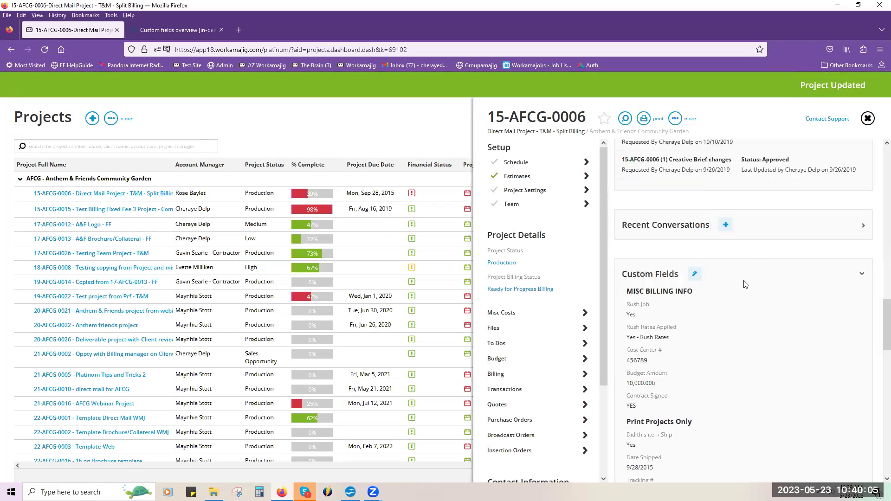
scroll(744, 284, "up", 3)
scroll(744, 285, "up", 4)
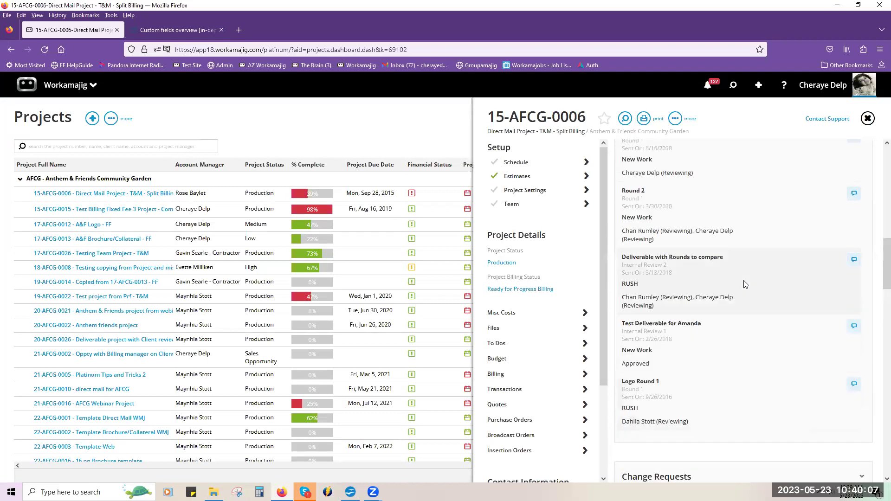
scroll(744, 285, "up", 8)
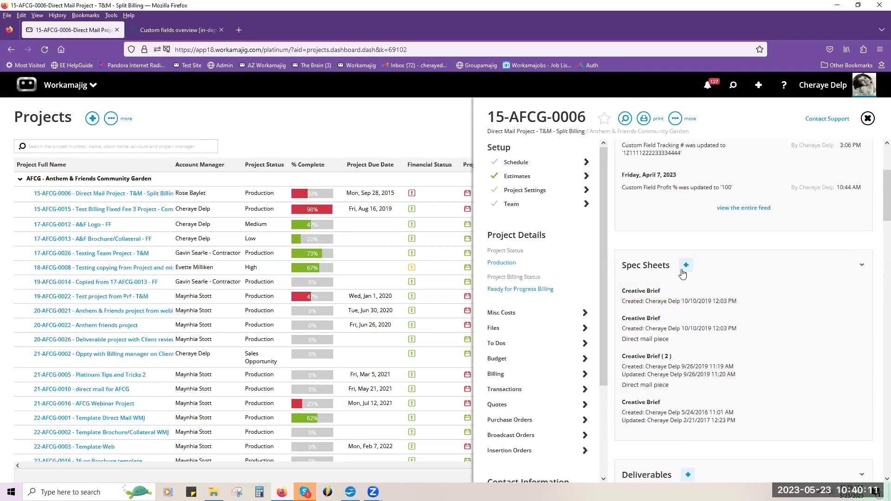
Step: Start a Creative Brief spec sheet for the project, look through the form, and close it
left_click(686, 268)
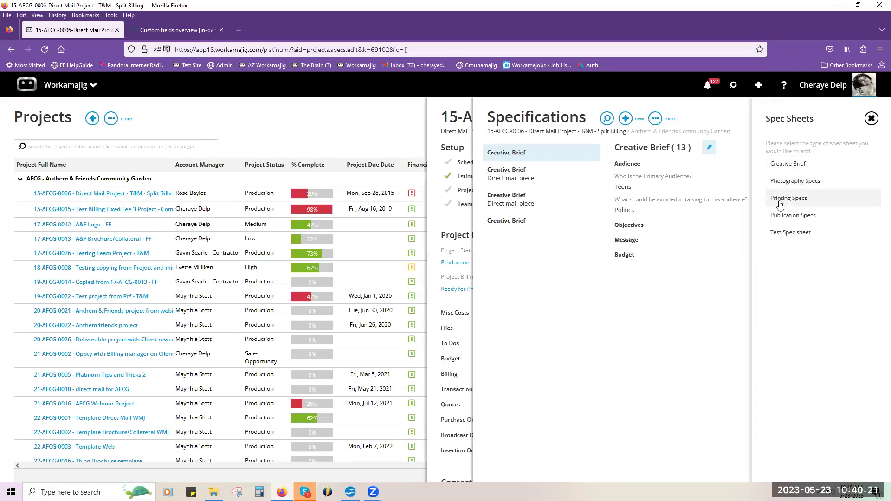
left_click(781, 171)
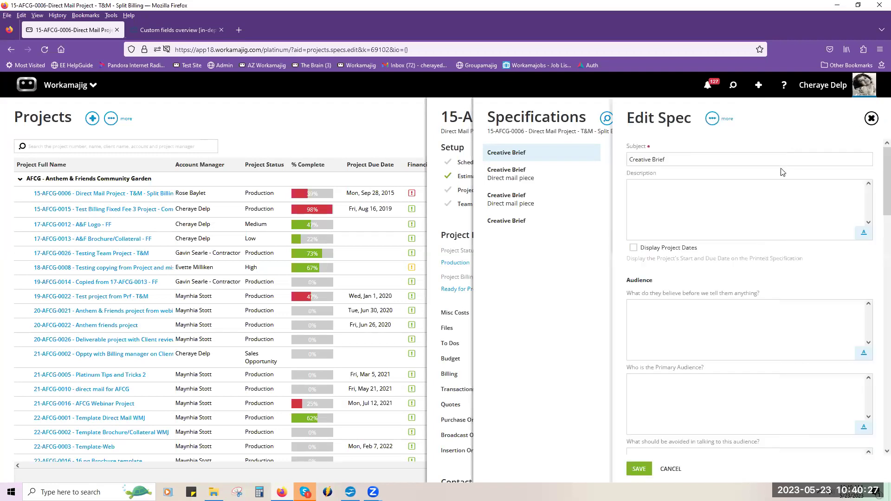
scroll(775, 310, "down", 2)
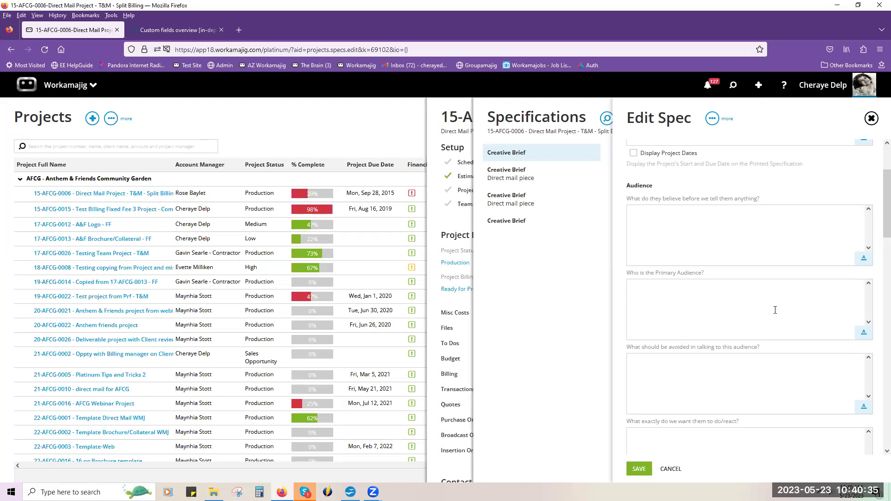
scroll(775, 310, "down", 3)
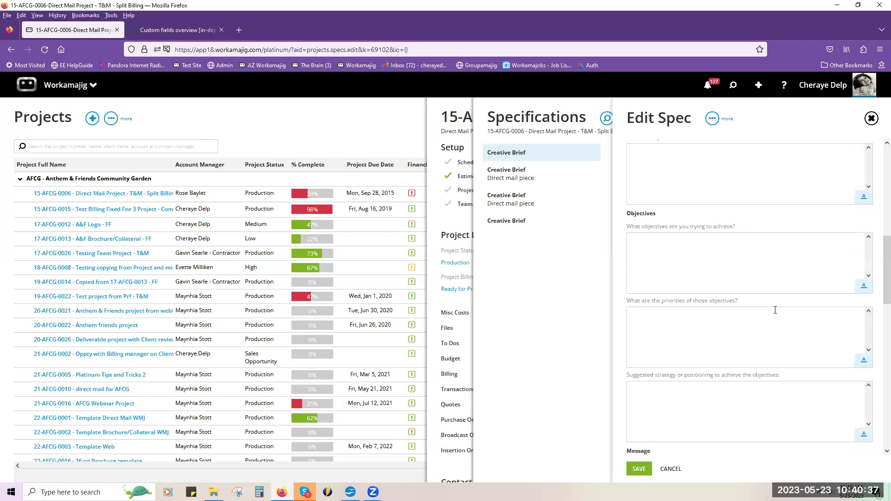
scroll(775, 310, "up", 5)
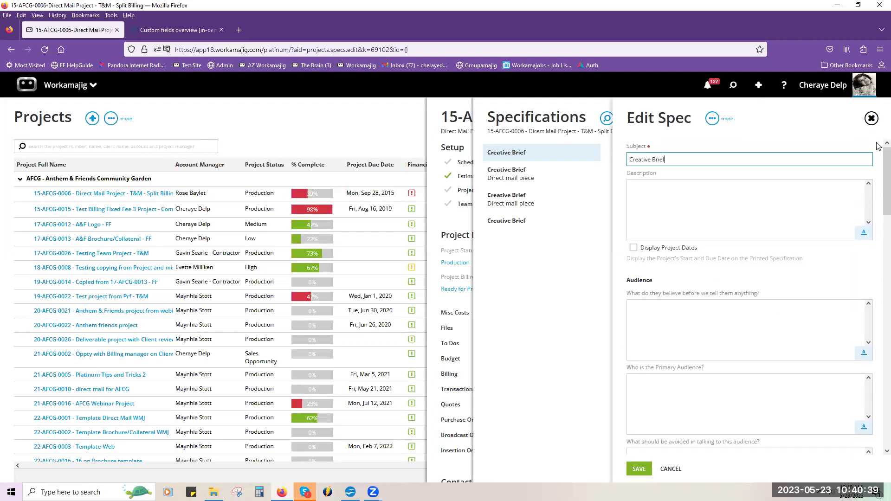
left_click(871, 118)
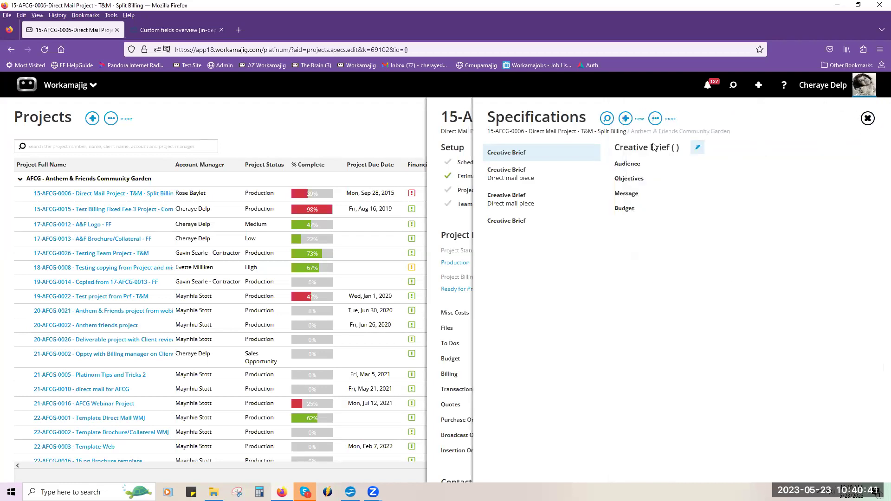
Step: Start a Test Spec sheet, review its instructions, and close the spec editor
left_click(628, 119)
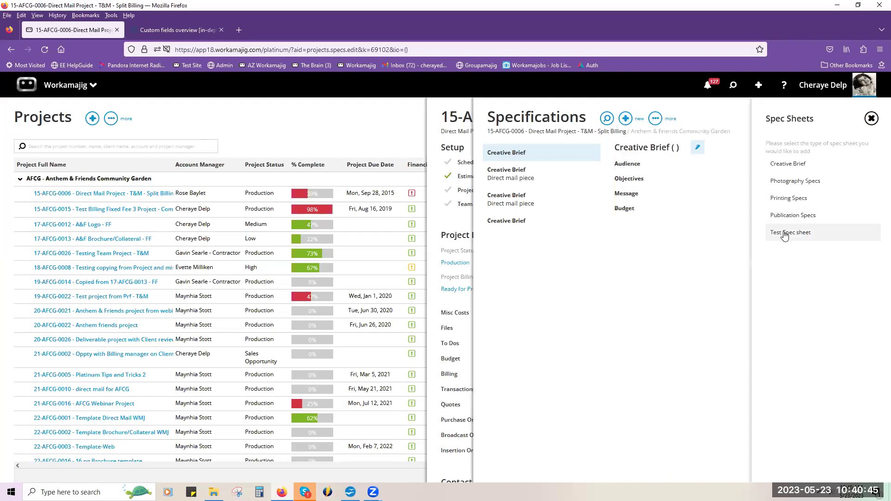
left_click(784, 234)
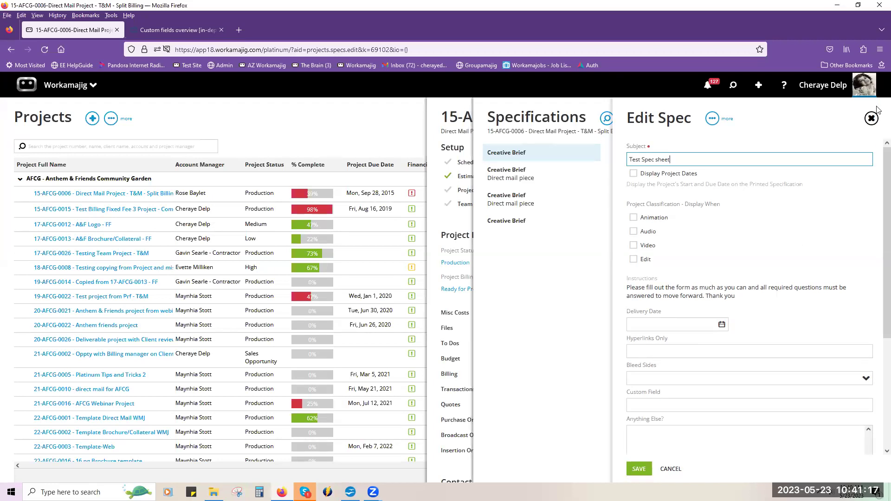
left_click(871, 118)
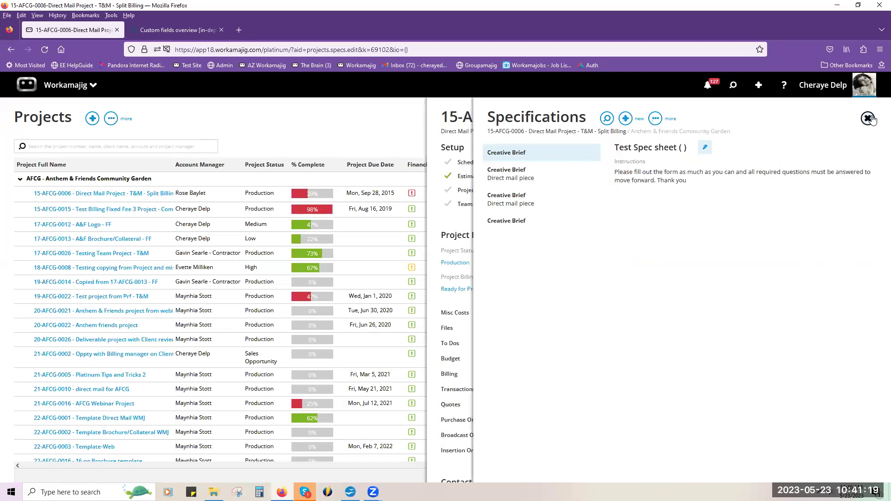
left_click(870, 119)
Step: Run the saved 'Active Projects wth Custom Fields' view to list all 127 projects
left_click(867, 119)
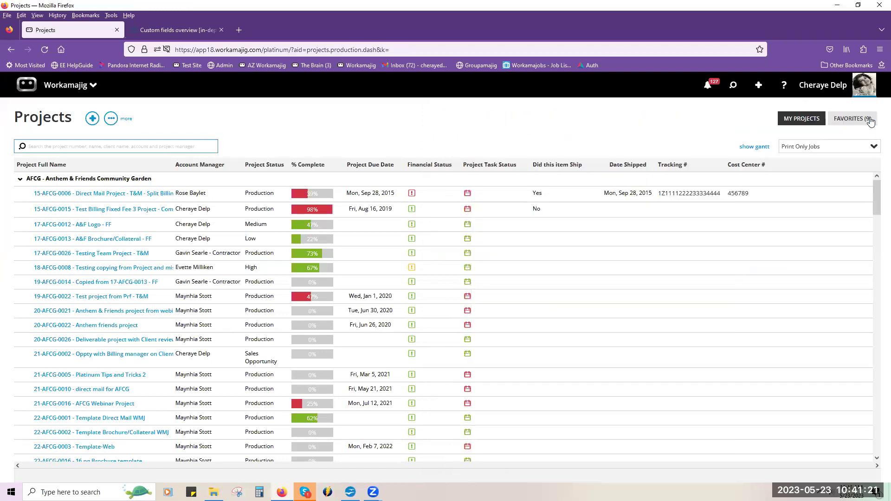
left_click(731, 89)
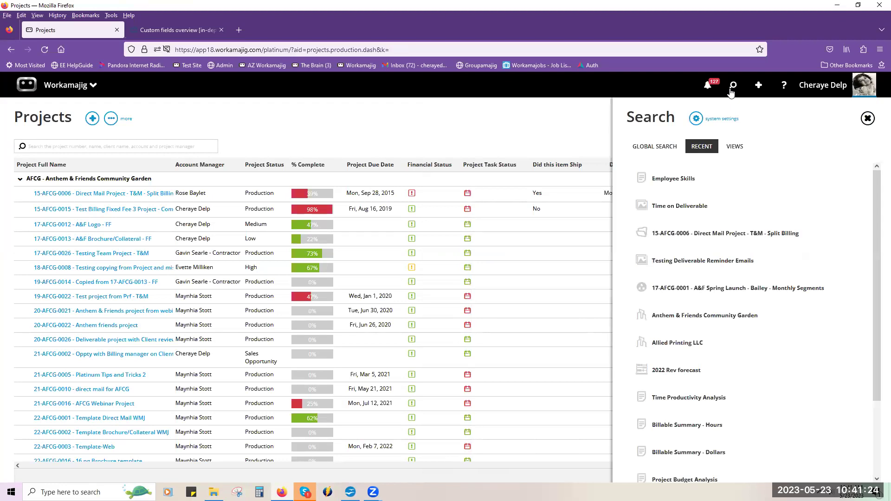
left_click(731, 146)
left_click(638, 200)
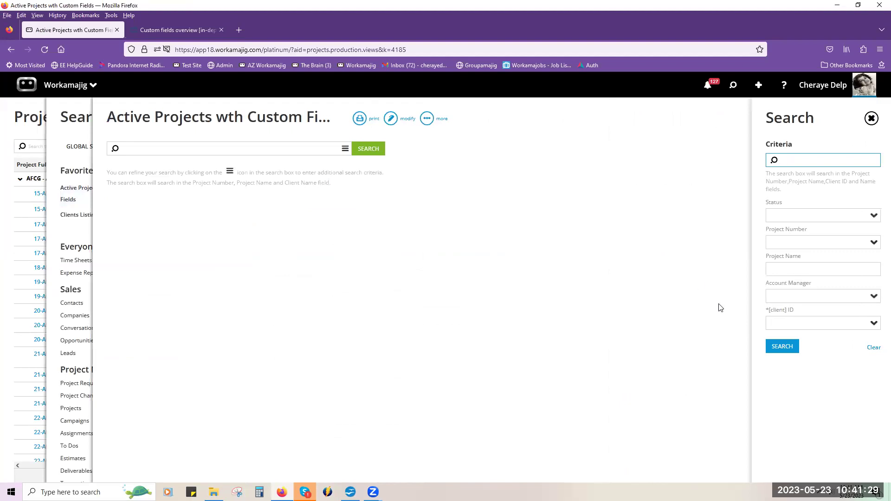
left_click(776, 352)
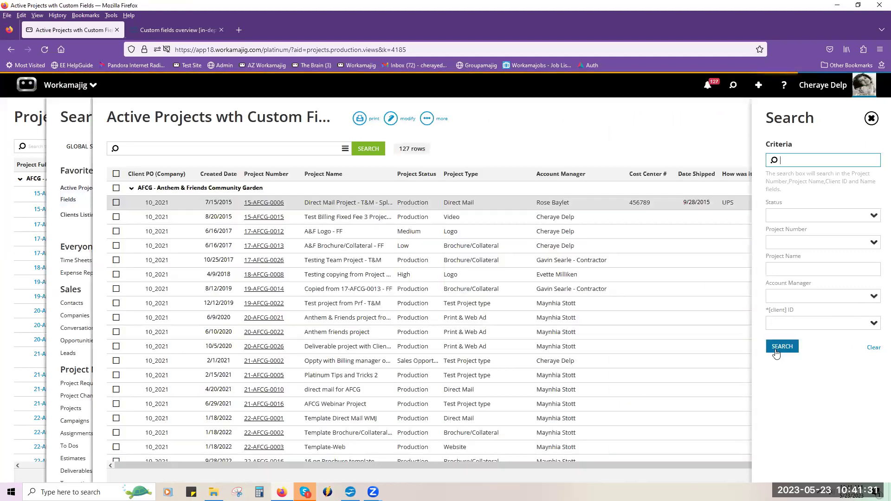
left_click(871, 119)
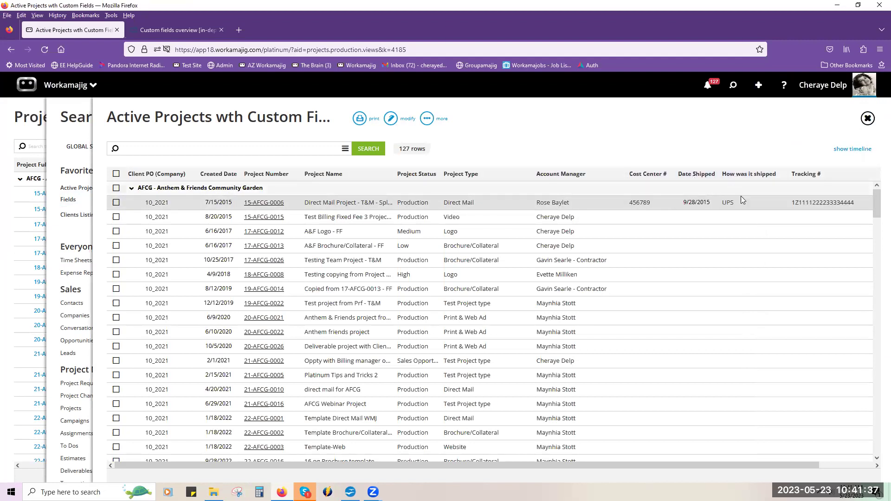
left_click(669, 204)
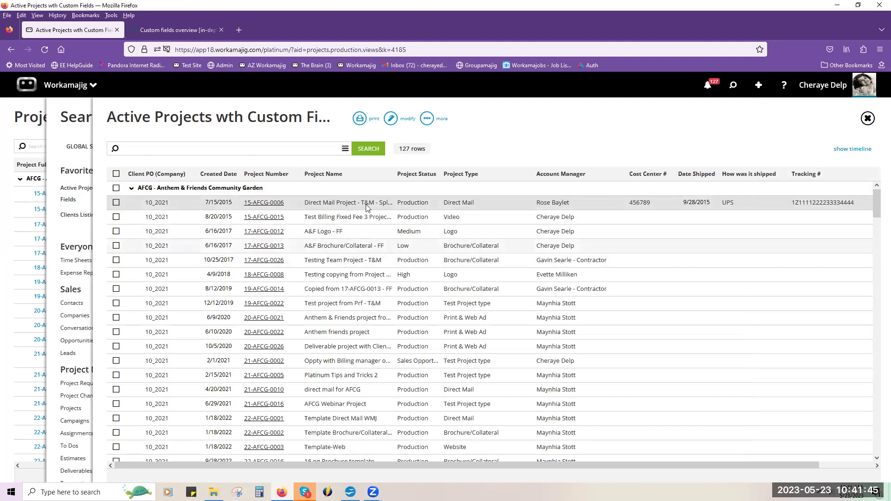
left_click(392, 118)
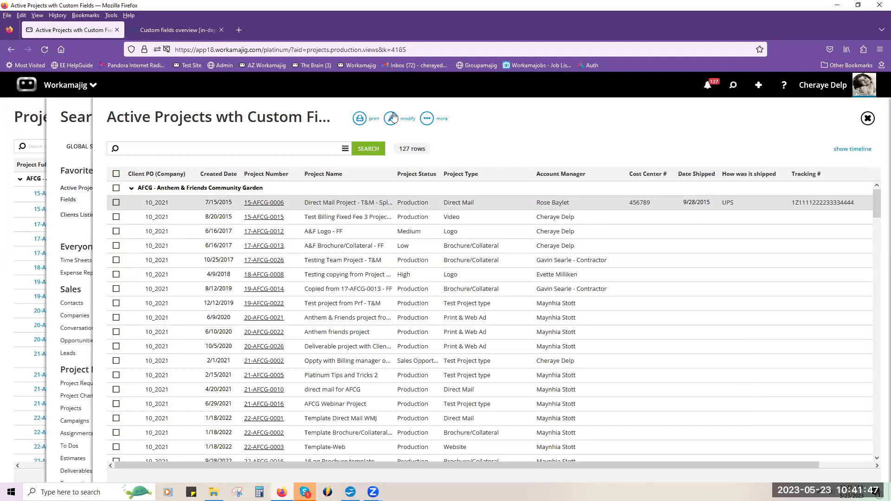
Step: Scroll the view editor's CF_ custom-field columns through CF_BudgetAmount, then close the editor
scroll(418, 310, "down", 1)
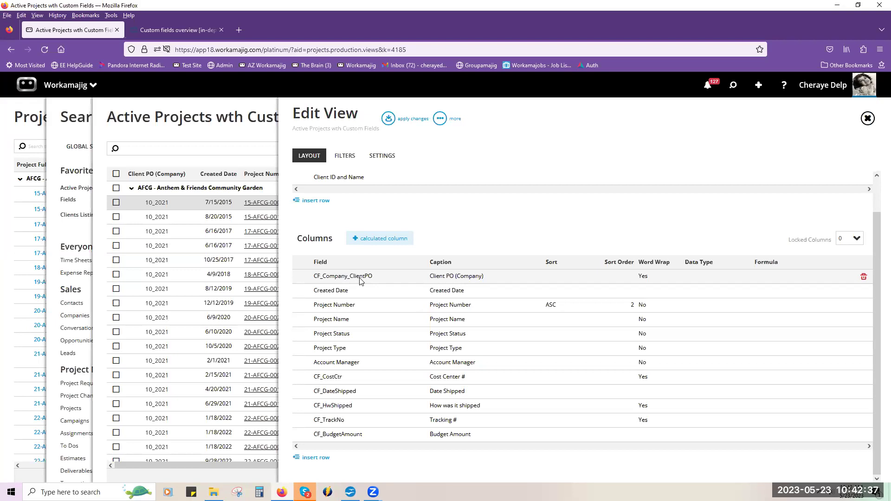
left_click(867, 119)
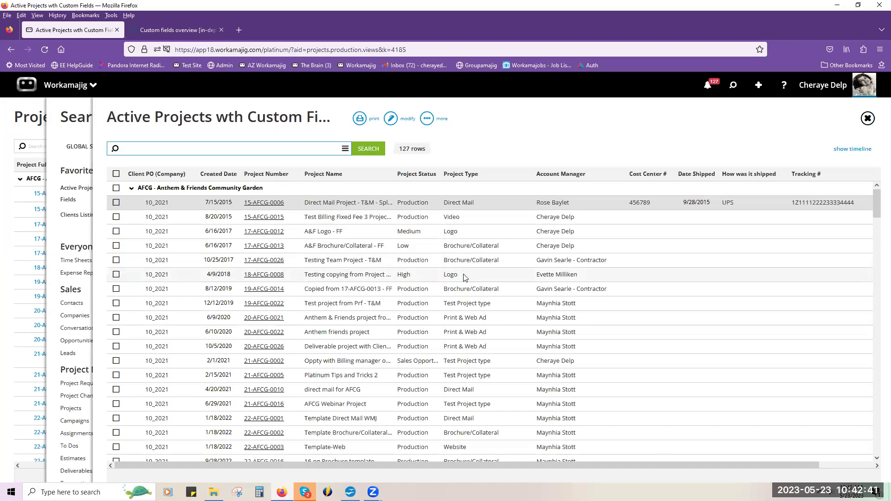
Step: Preview Update Custom Fields for the first two projects without saving, then return to Projects
left_click(116, 204)
left_click(116, 220)
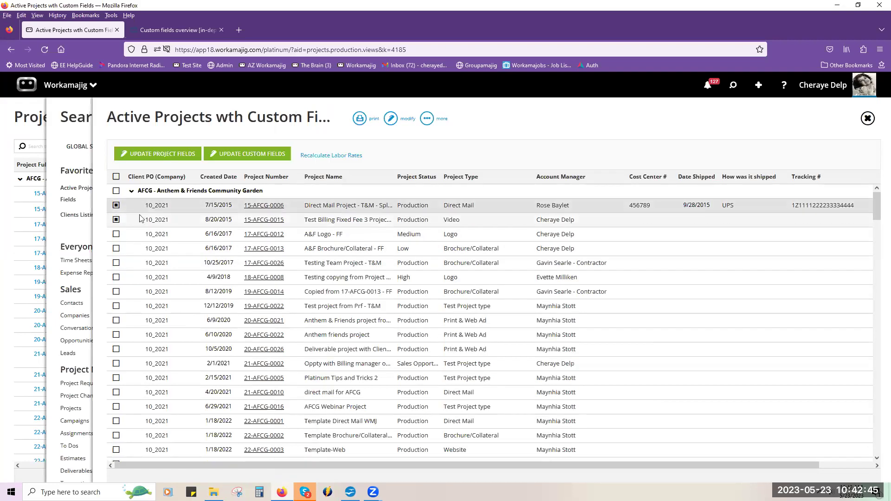
left_click(260, 157)
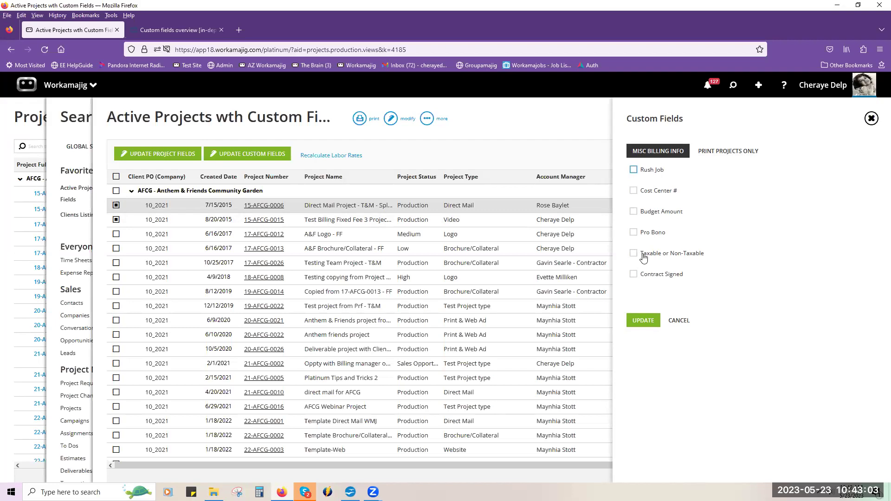
left_click(871, 119)
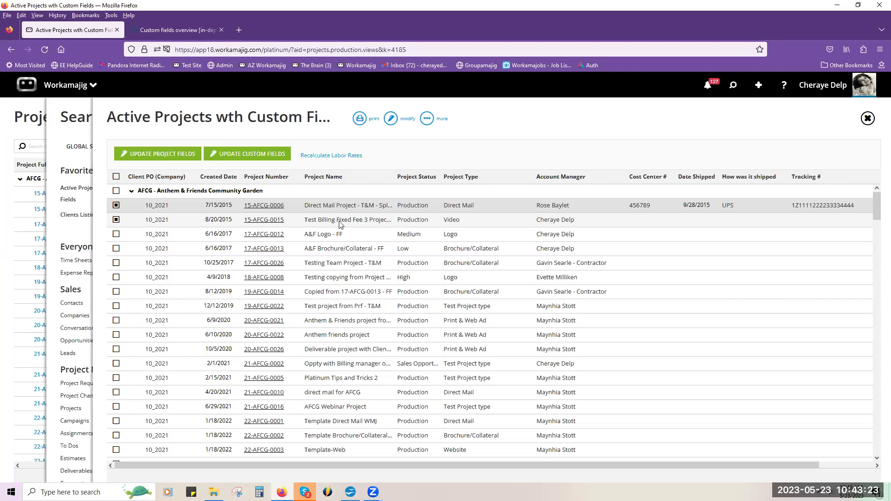
left_click(19, 104)
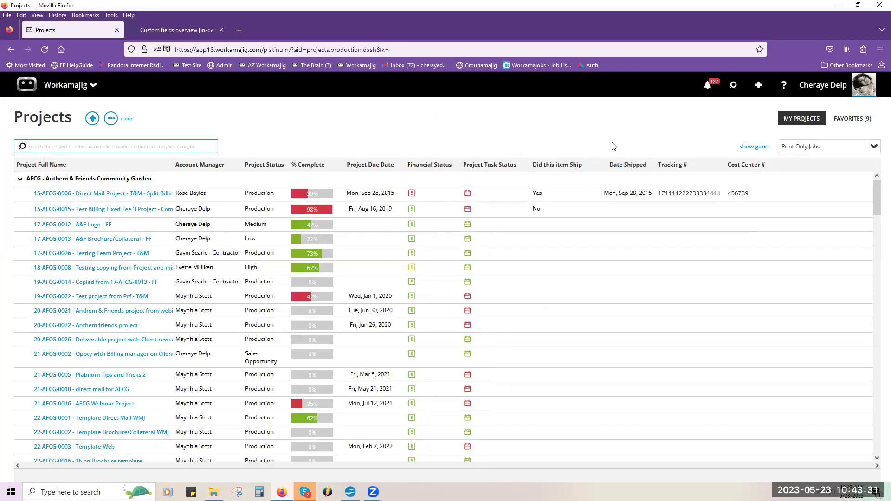
Step: In the Print Only Jobs layout, mark 17-AFCG-0012 as not shipped inline and save
left_click(874, 147)
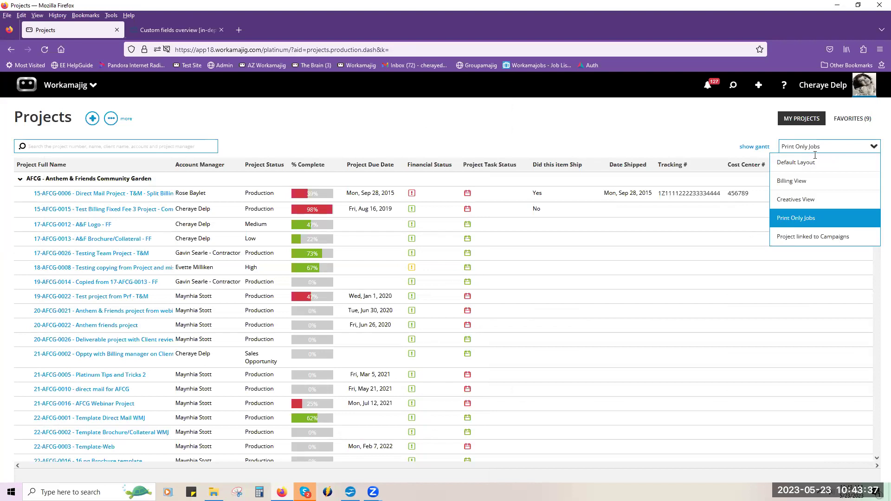
left_click(786, 224)
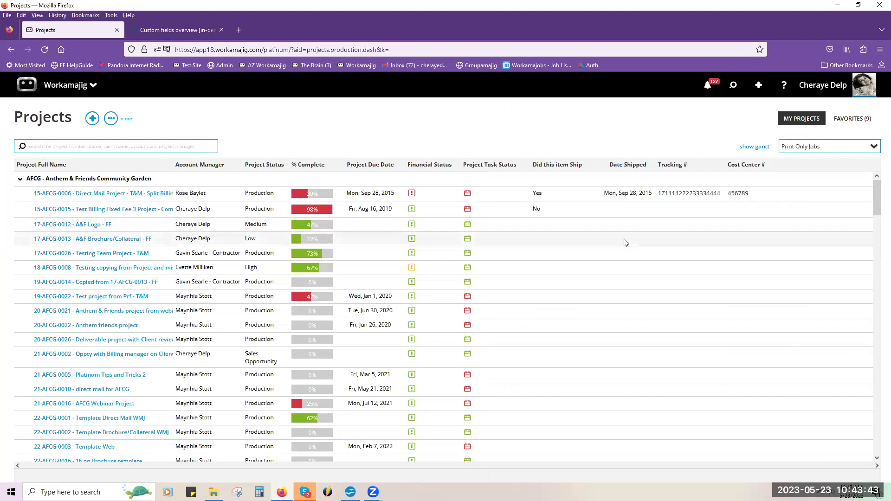
left_click(538, 200)
left_click(561, 143)
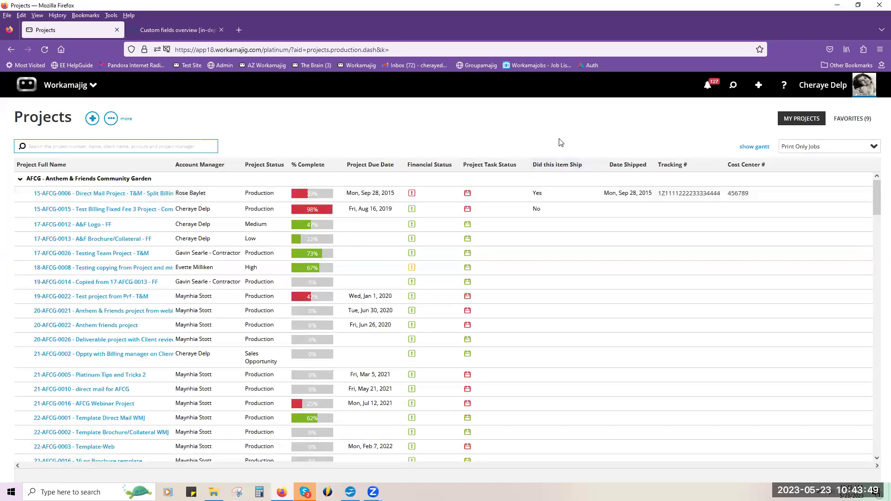
left_click(538, 228)
left_click(538, 244)
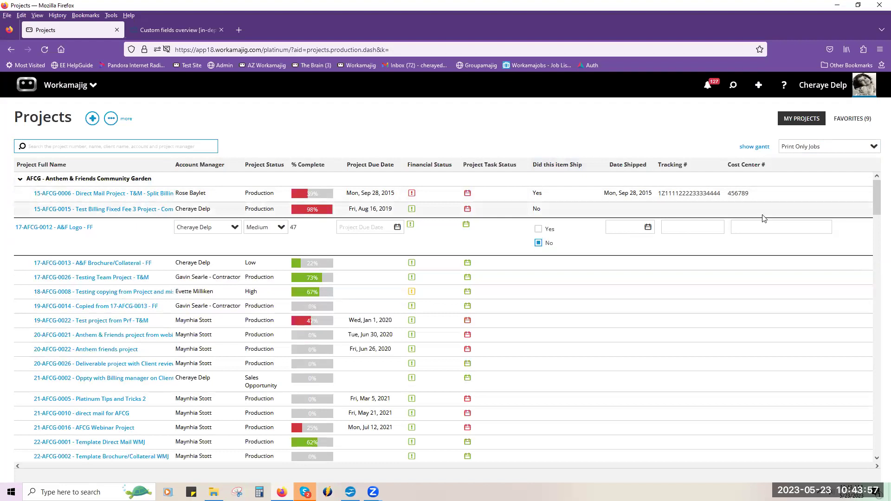
left_click(706, 155)
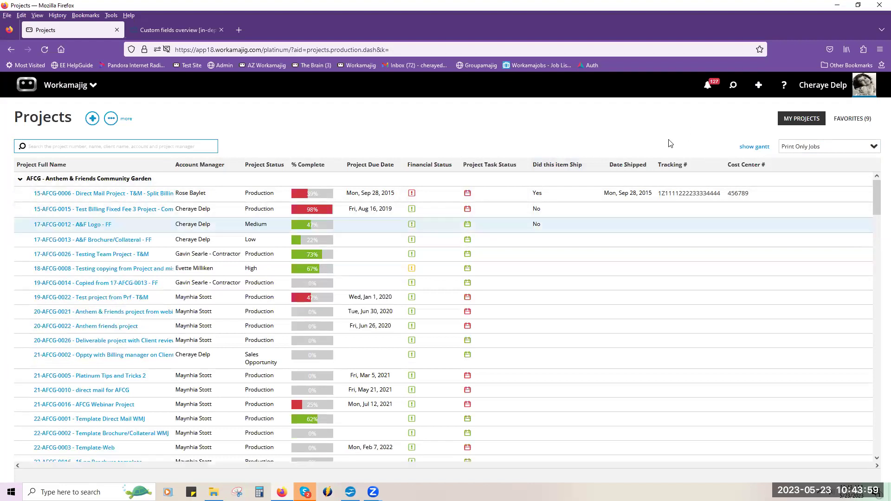
left_click(601, 225)
Step: Open System Setup from admin/manager apps, review Custom Fields, then return to Account Information
left_click(15, 89)
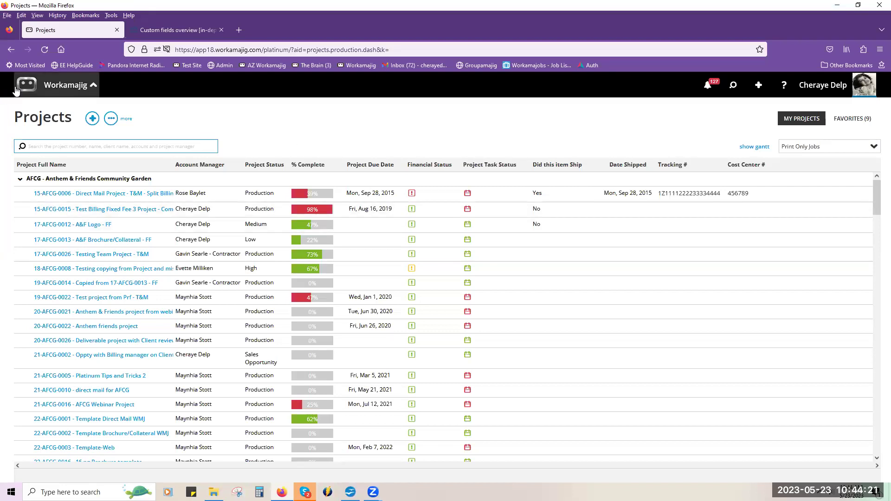
left_click(621, 130)
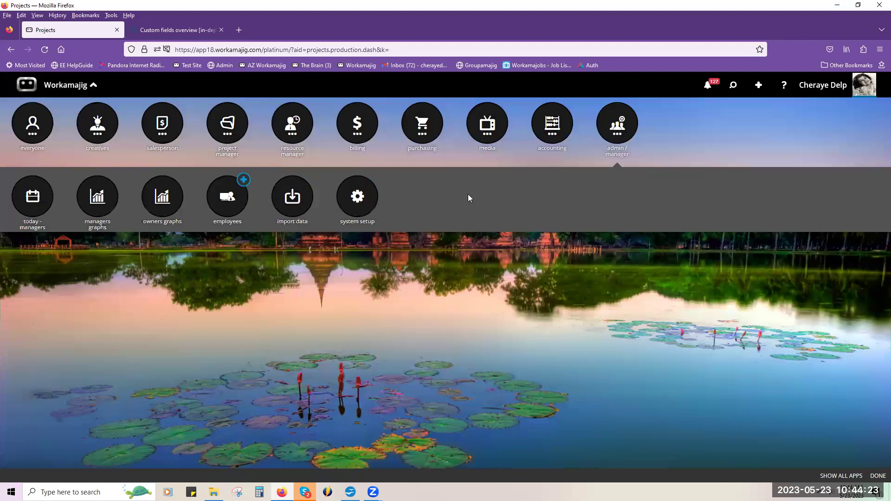
left_click(350, 213)
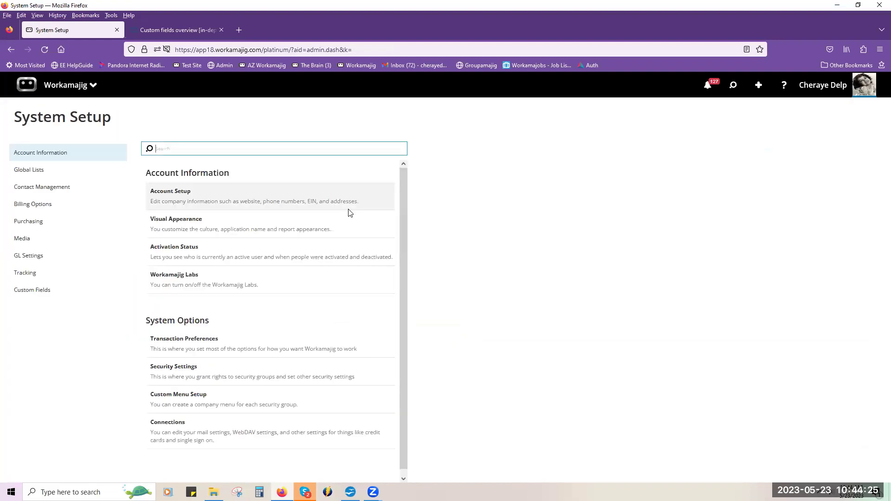
left_click(26, 290)
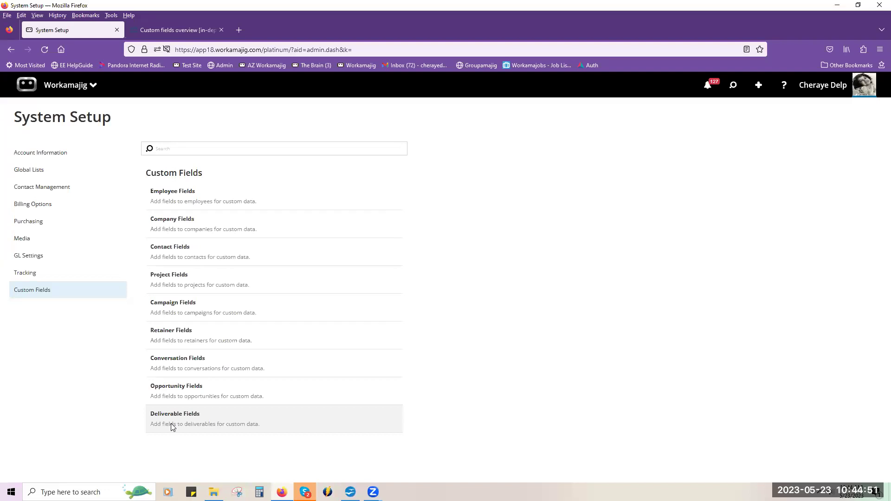
left_click(72, 157)
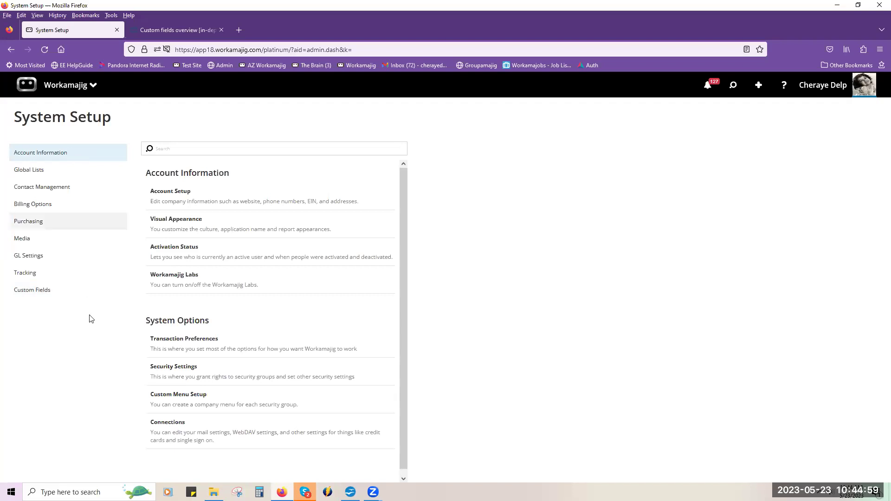
Step: Search the Security Settings rights for 'custom field', then show the Custom Fields section
left_click(169, 368)
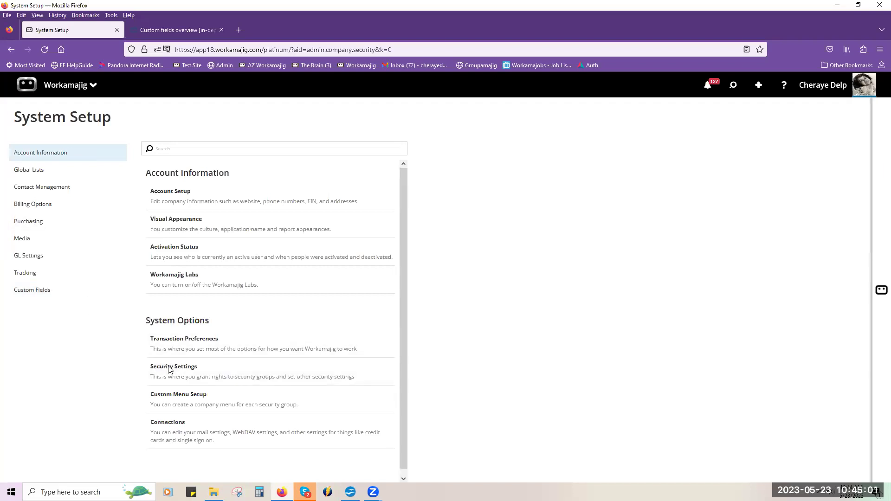
left_click(273, 167)
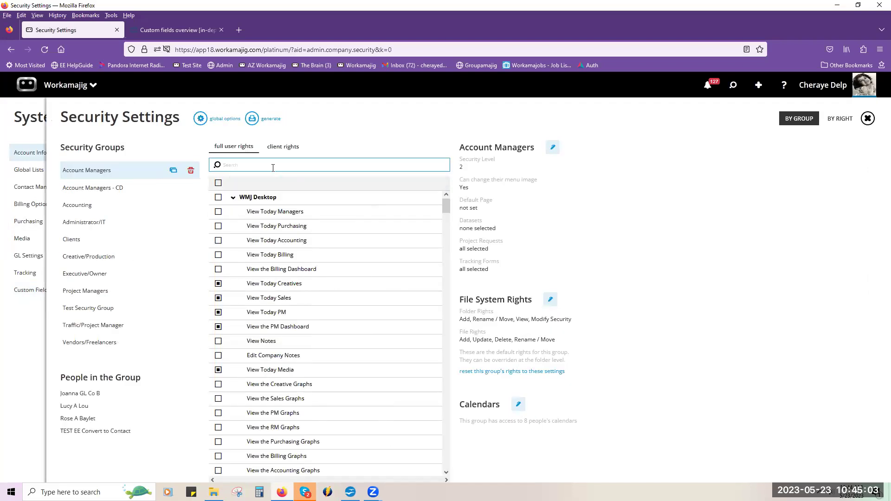
type("xut")
key("BackSpace")
key("BackSpace")
type("custom field")
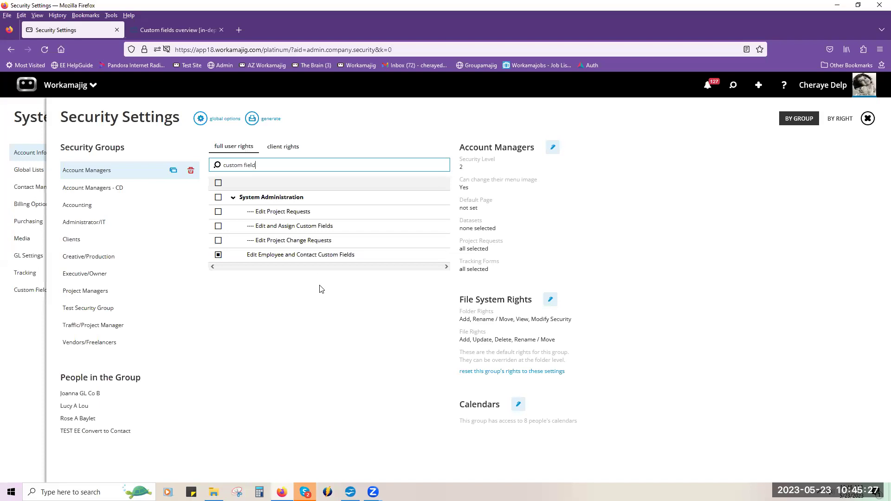
left_click(34, 290)
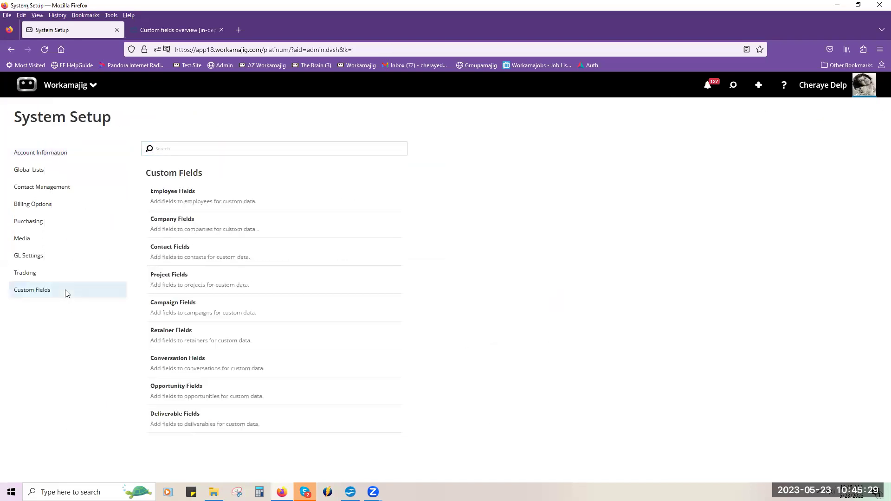
Step: Open Project Fields, inspect the MISC BILLING INFO tab's settings, and close the field editor
left_click(171, 274)
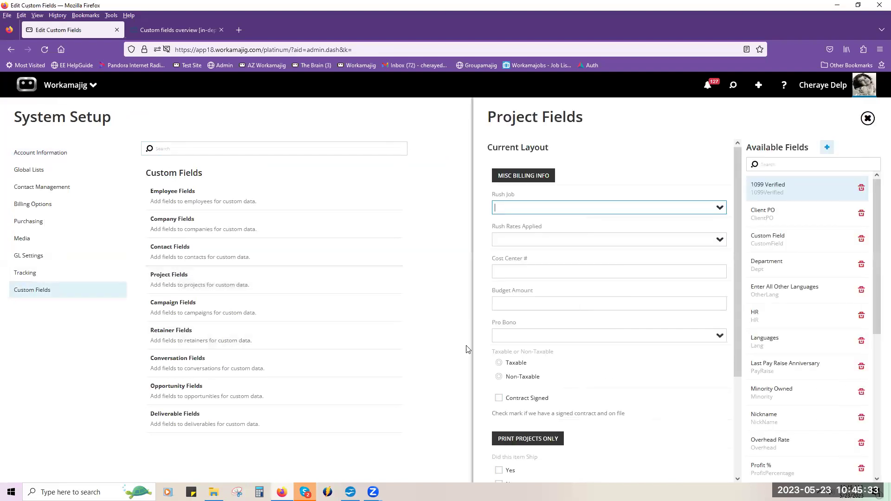
mouse_move(524, 358)
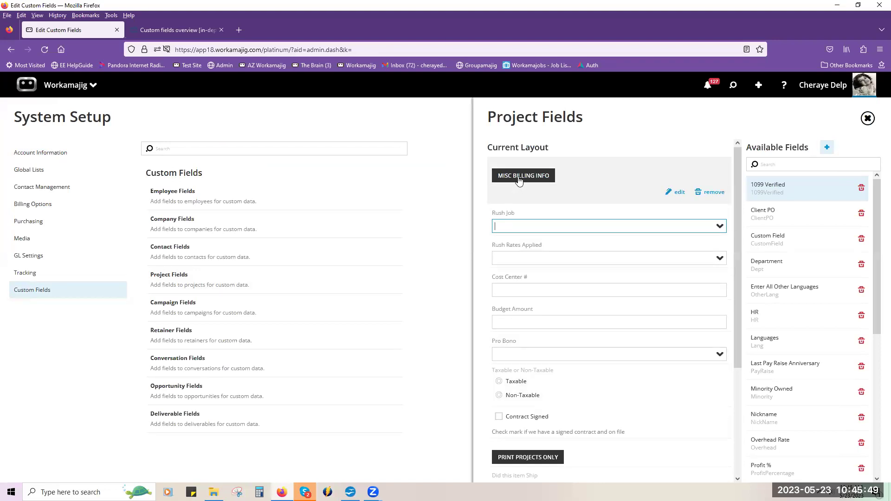
left_click(677, 191)
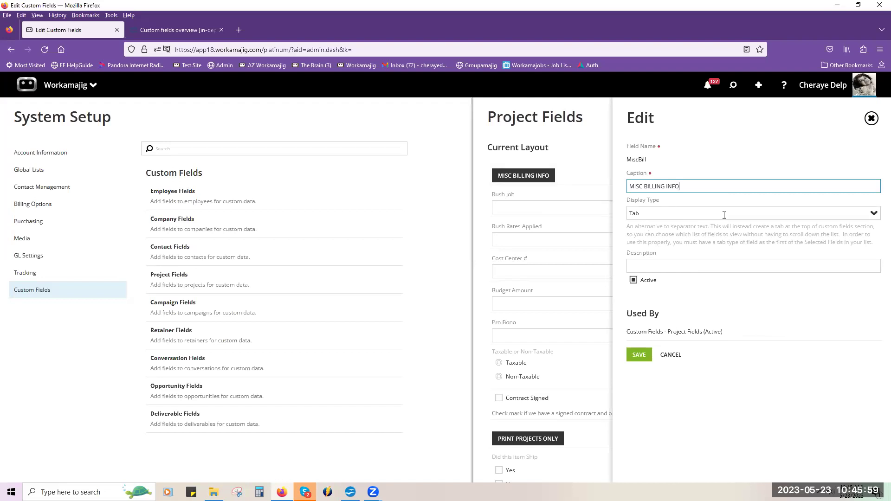
left_click(871, 119)
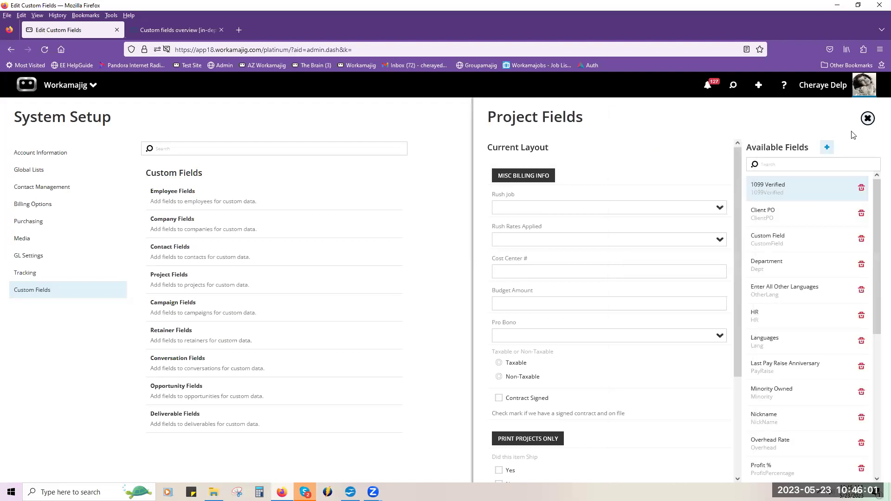
mouse_move(653, 289)
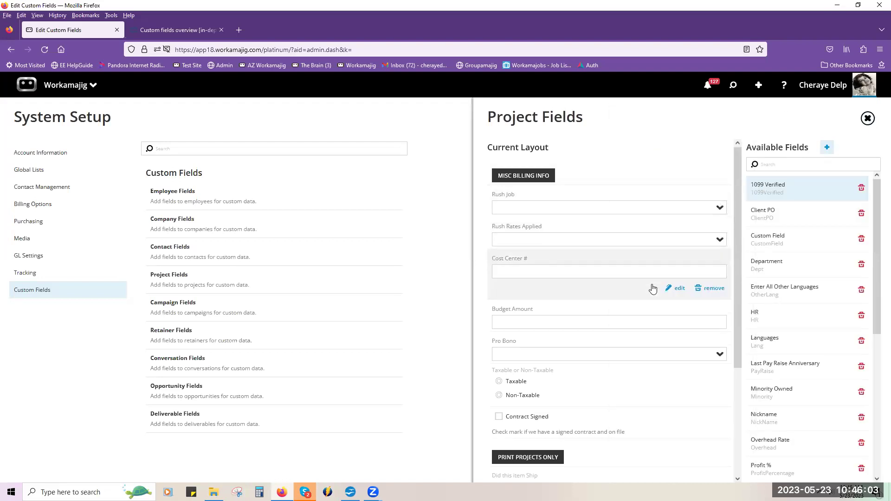
Step: Start a new project field named 'Events' with the caption 'Events Only'
left_click(827, 148)
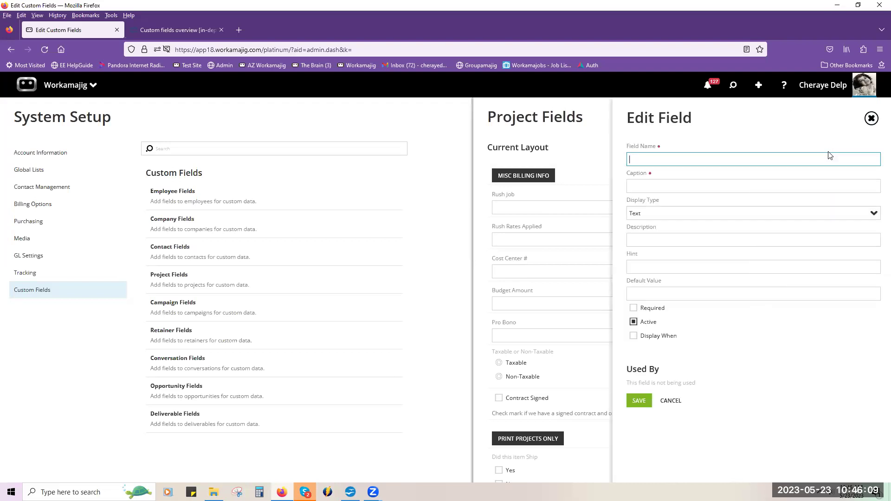
type("ents")
left_click(758, 189)
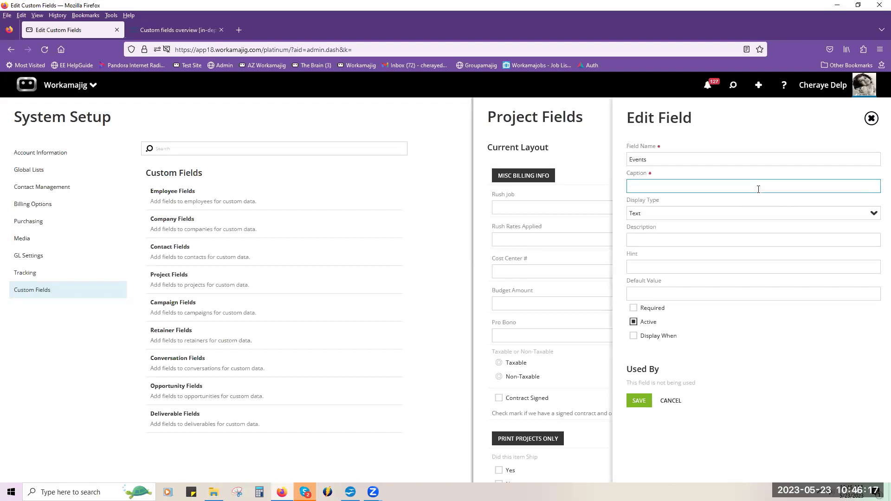
type("E")
left_click(747, 163)
type("Only")
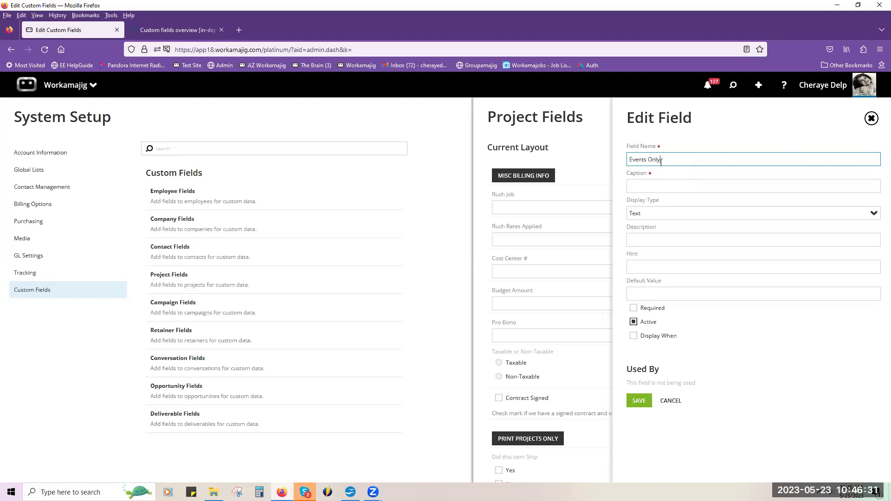
key("BackSpace")
key("BackSpace")
key("BackSpace")
key("BackSpace")
key("BackSpace")
left_click(648, 186)
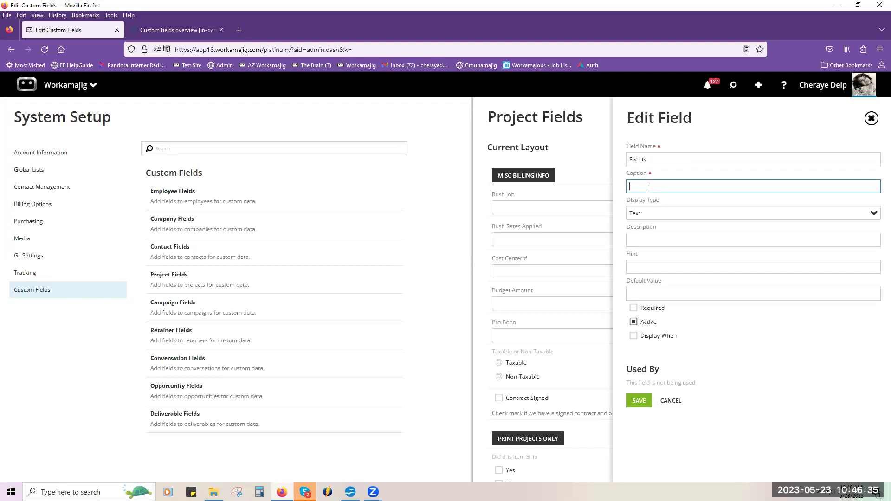
type("Events Only")
Step: Set the Events field's display type to Tab and save it
left_click(875, 215)
scroll(724, 347, "down", 2)
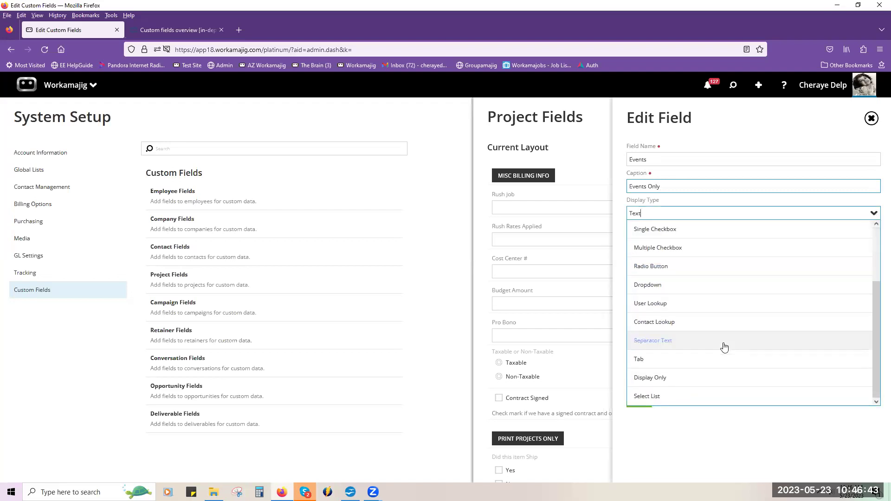
left_click(690, 368)
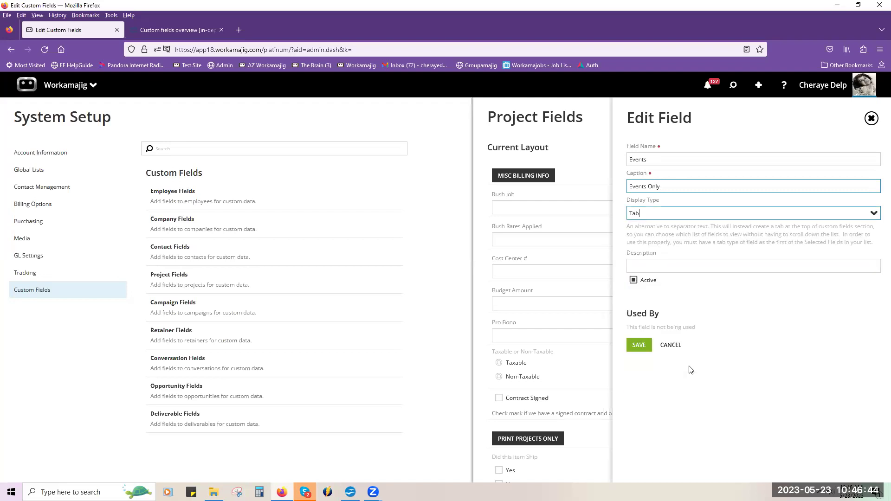
left_click(638, 346)
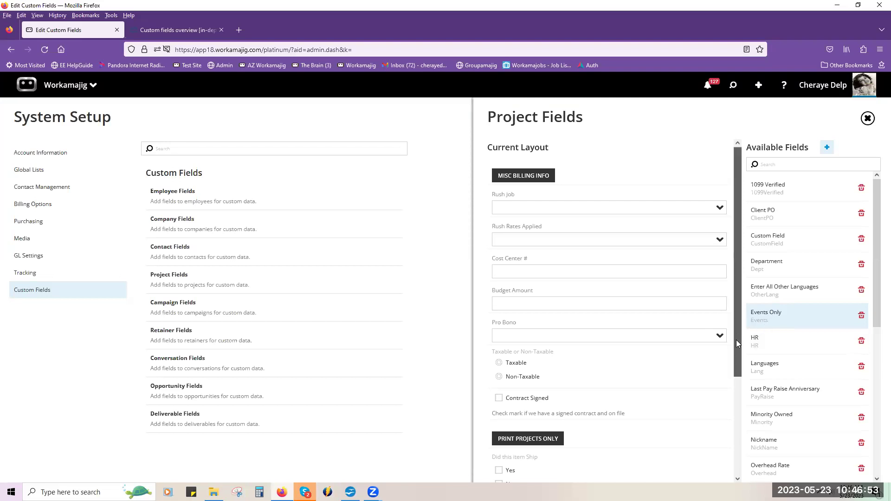
scroll(736, 343, "down", 3)
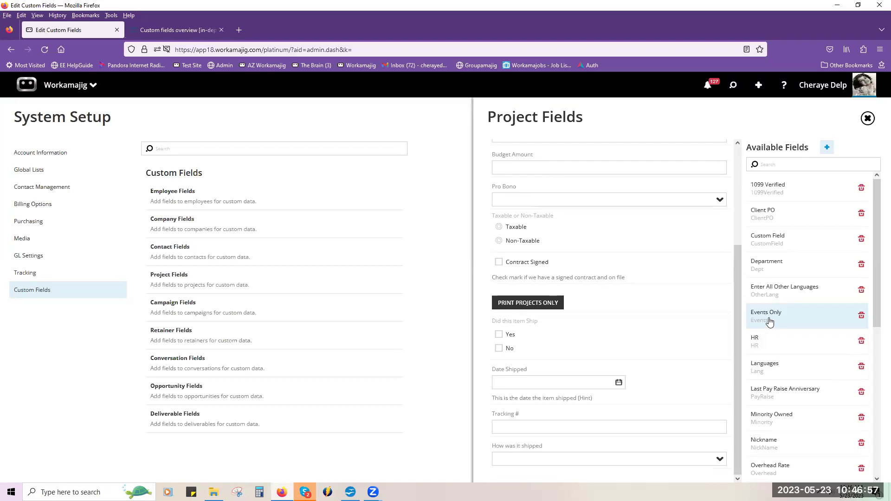
Step: Drag Events Only from Available Fields into the Project Fields current layout
left_click_drag(768, 321, 631, 472)
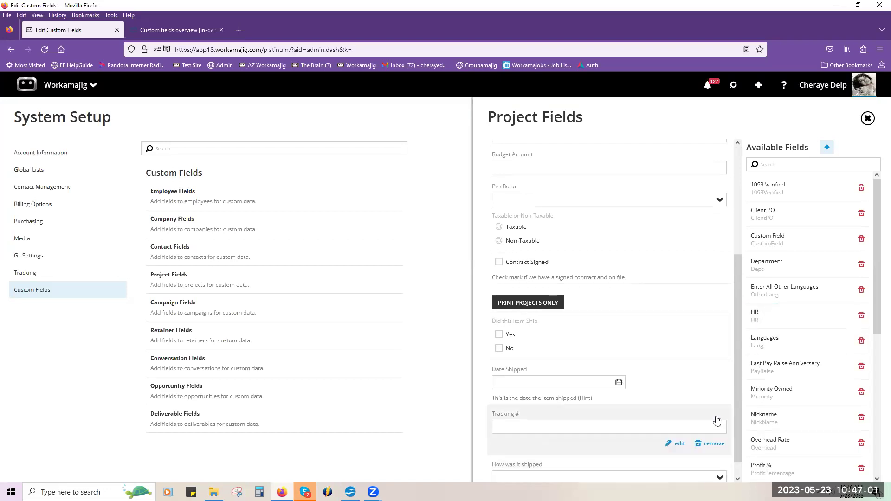
scroll(733, 404, "up", 1)
scroll(731, 420, "down", 1)
scroll(731, 324, "up", 8)
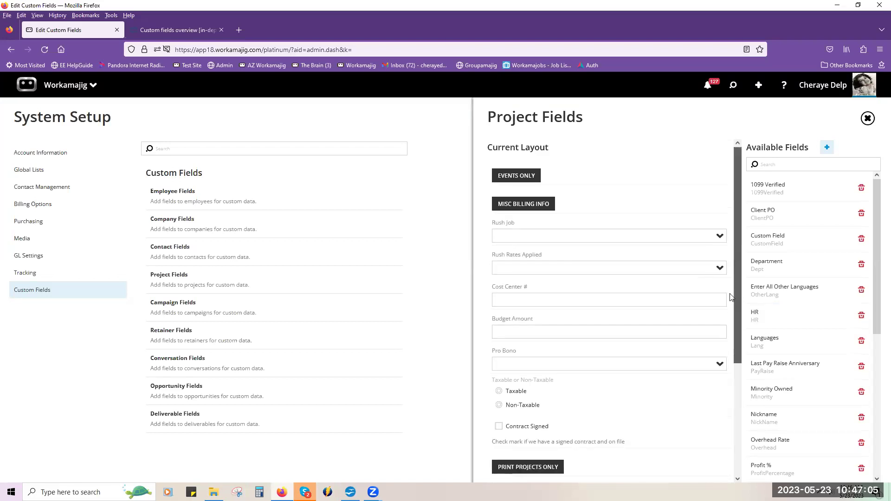
Step: Move the Events Only tab to the top of the layout, above MISC BILLING INFO
mouse_move(493, 168)
left_click_drag(501, 175, 519, 480)
scroll(527, 479, "down", 3)
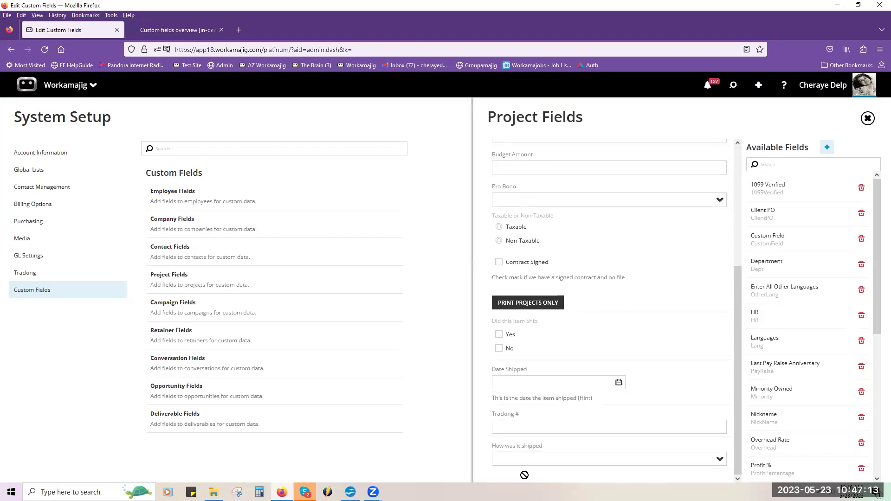
scroll(531, 474, "down", 1)
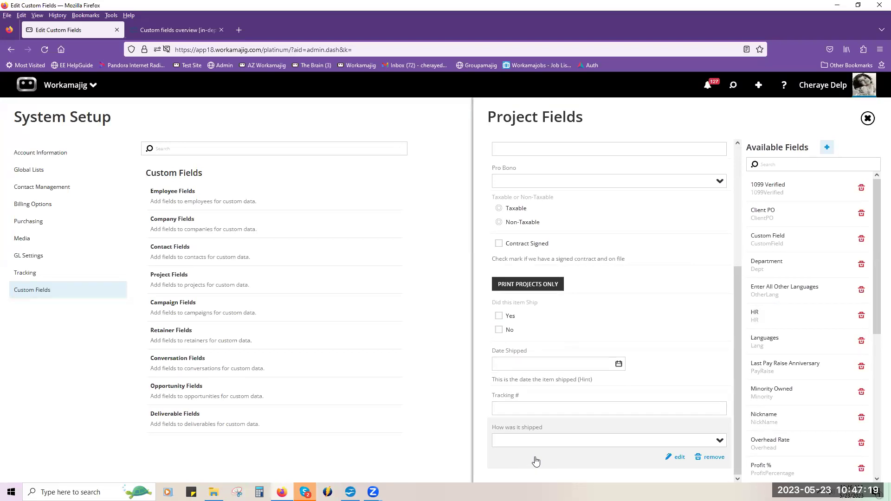
scroll(537, 403, "up", 5)
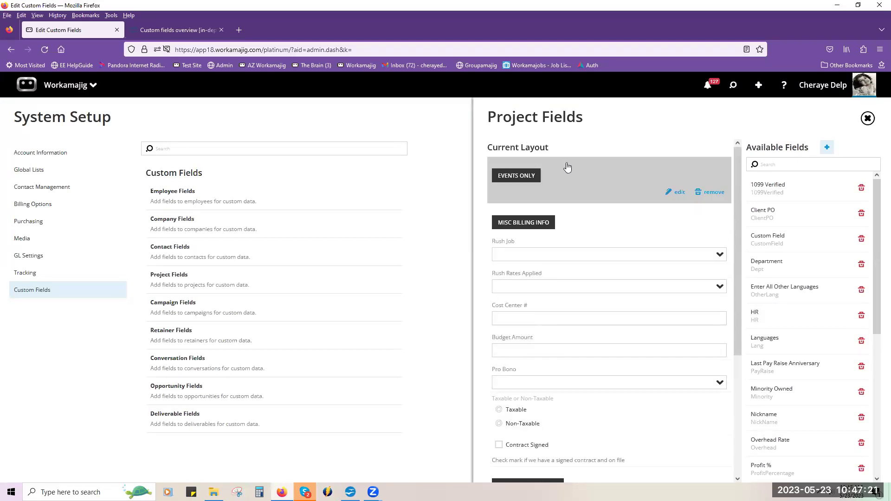
left_click_drag(565, 190, 607, 456)
scroll(608, 372, "up", 4)
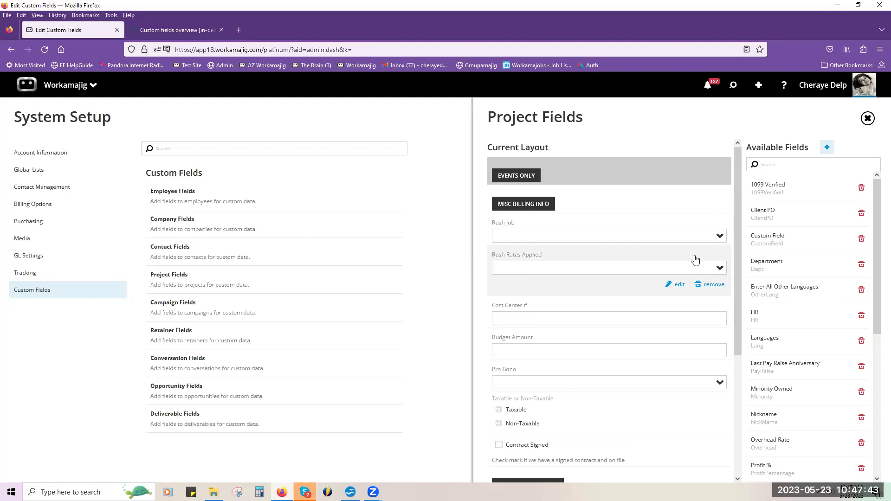
Step: Create a Radio Button project field 'Venue' captioned 'Is the Venue Booked?'
left_click(827, 148)
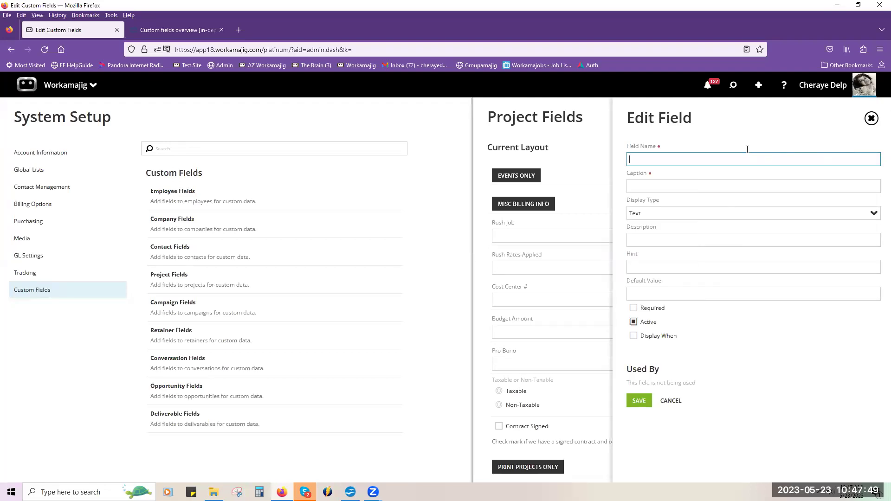
type("Venue")
left_click(754, 186)
type("Is")
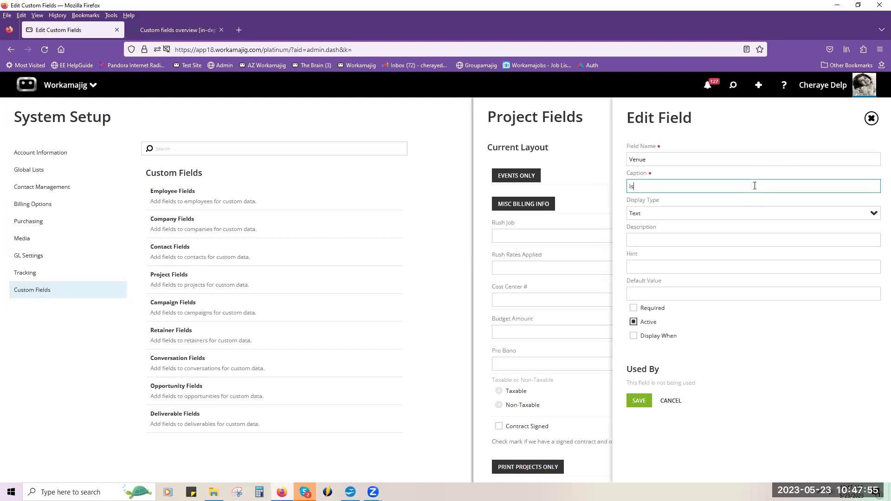
type(" the Venue Booked?")
left_click(873, 216)
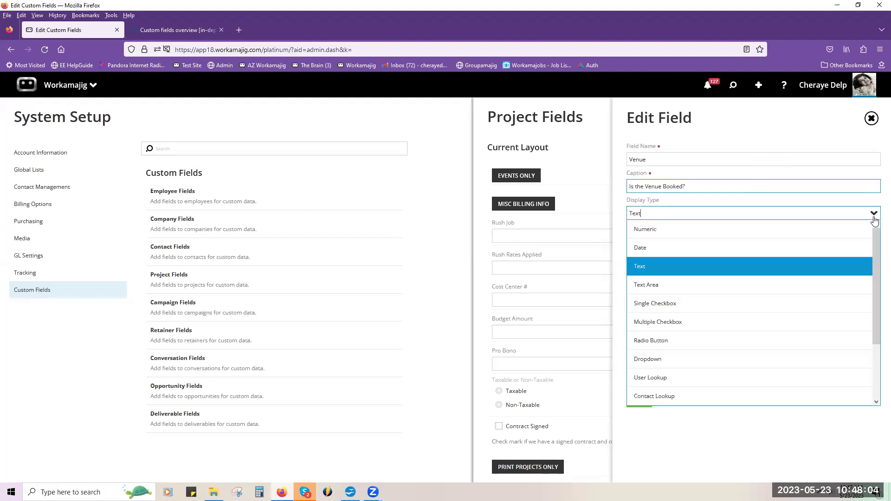
left_click(696, 346)
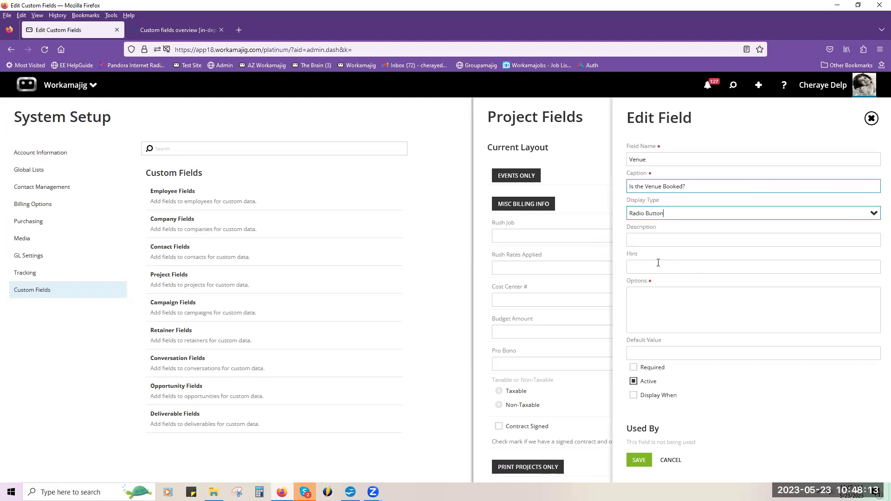
Step: Enter Yes and No as the Venue field's options and save it
left_click(651, 294)
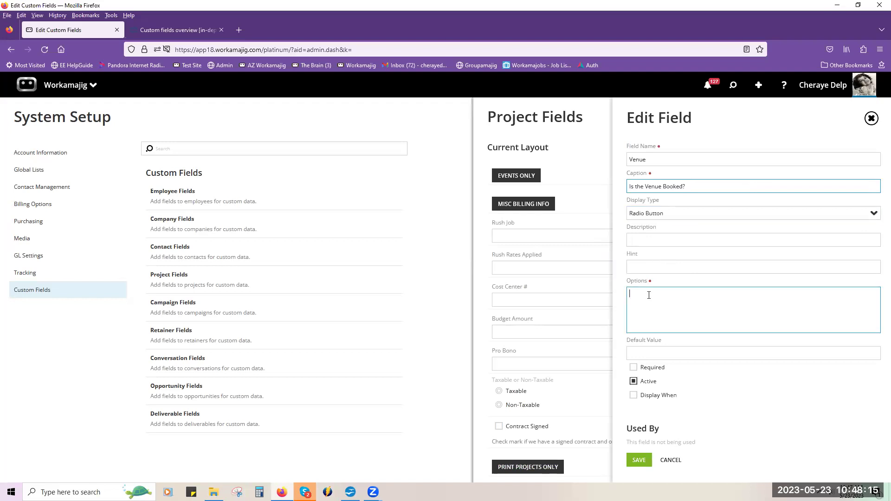
type("Yes")
key("Return")
type("No")
left_click(873, 219)
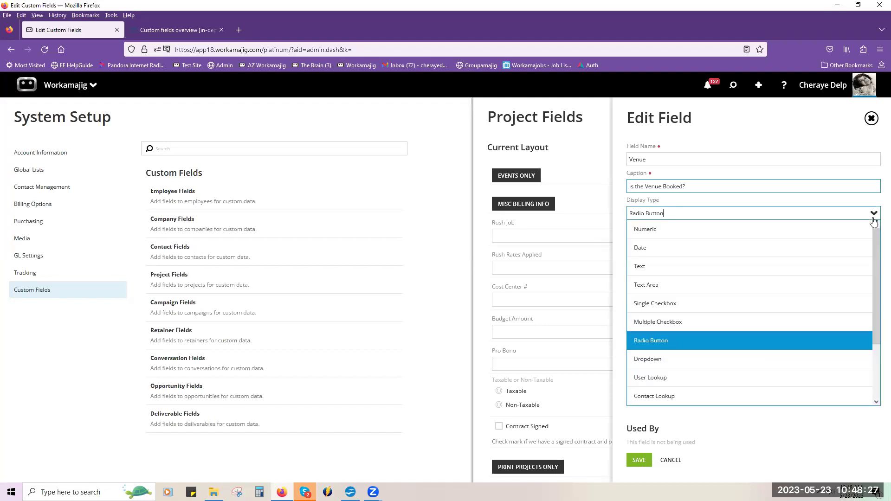
scroll(789, 355, "down", 3)
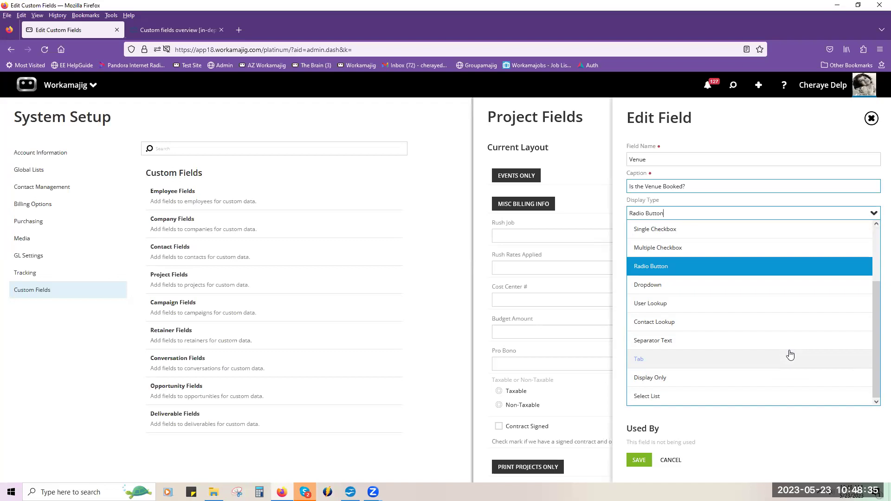
left_click(773, 423)
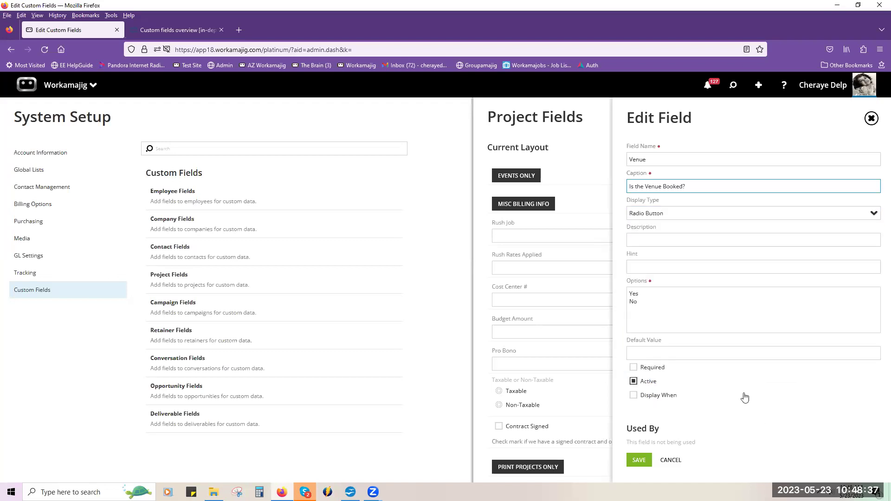
left_click(644, 459)
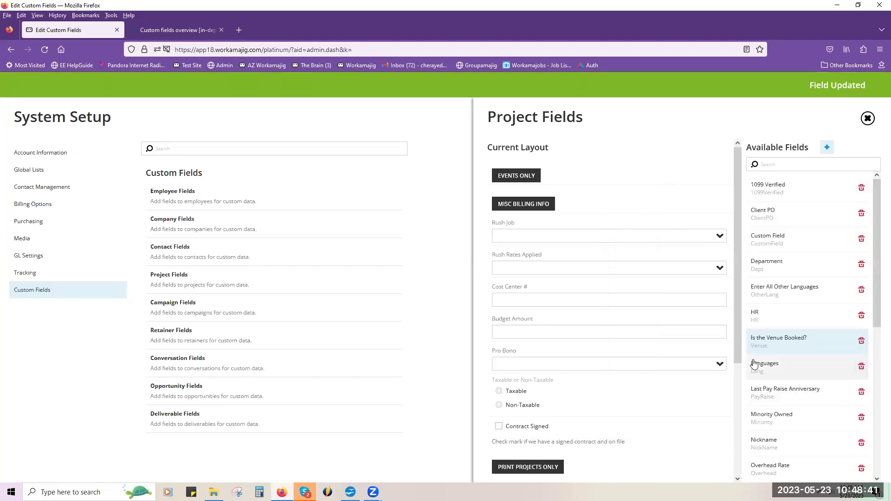
Step: Place 'Is the Venue Booked?' under Events Only and start a new project field
left_click_drag(759, 351, 512, 192)
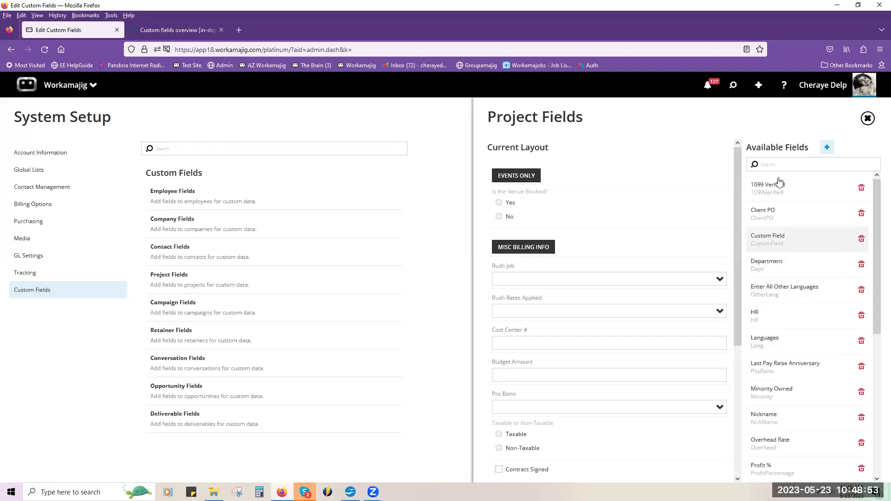
left_click(827, 148)
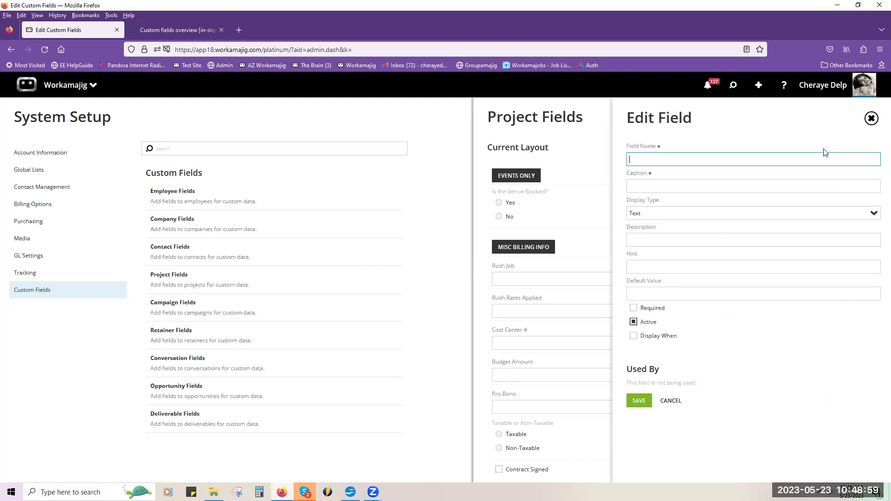
Step: Name the new field VenueName with the caption 'Name & Address of Venue'
type("VenueName")
left_click(797, 180)
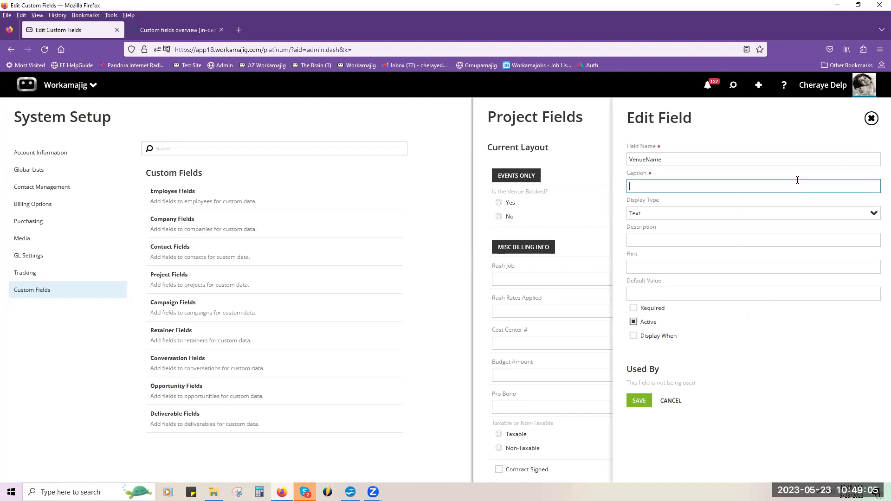
type("Name & Address of Venue")
Step: Show the field only when Venue contains Yes, and save it
left_click(634, 337)
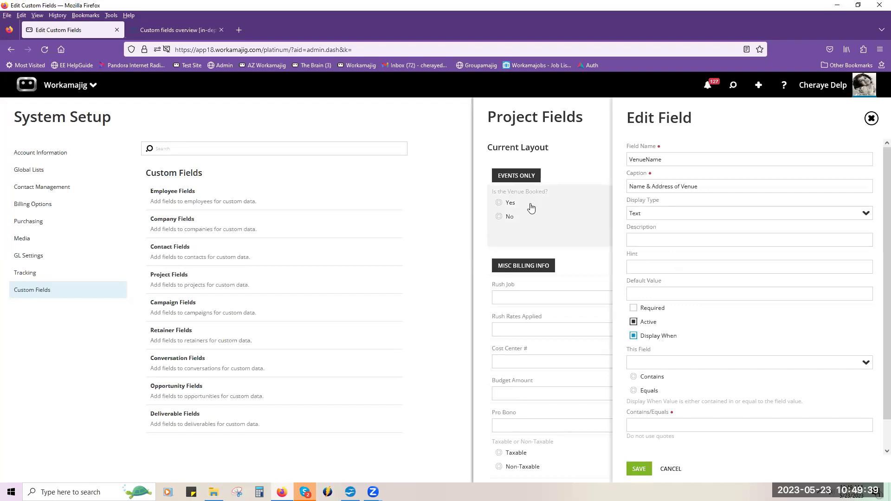
left_click(817, 365)
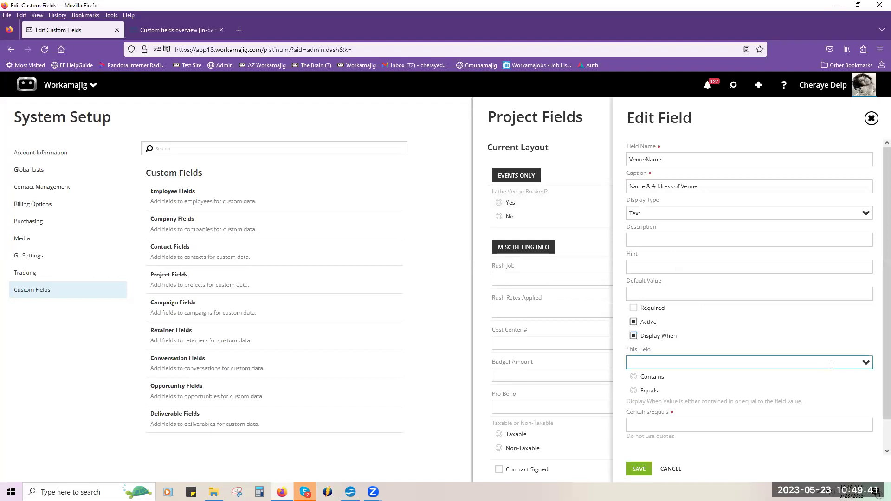
type("venu")
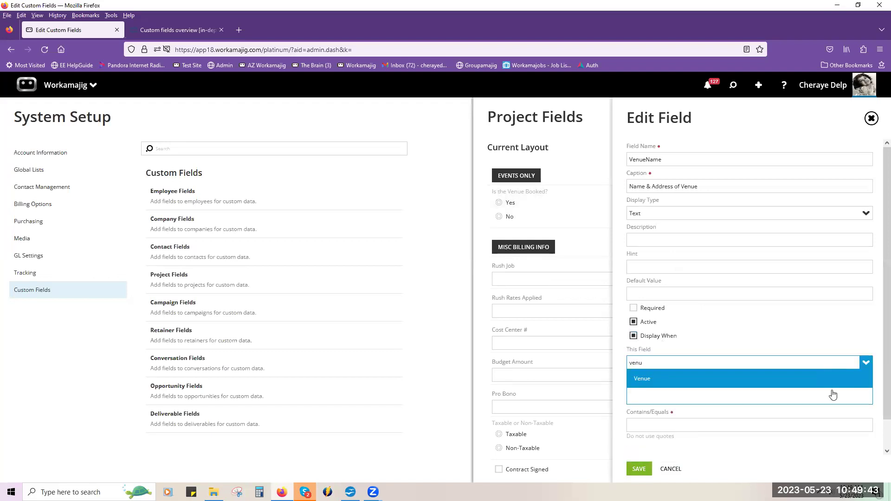
left_click(817, 379)
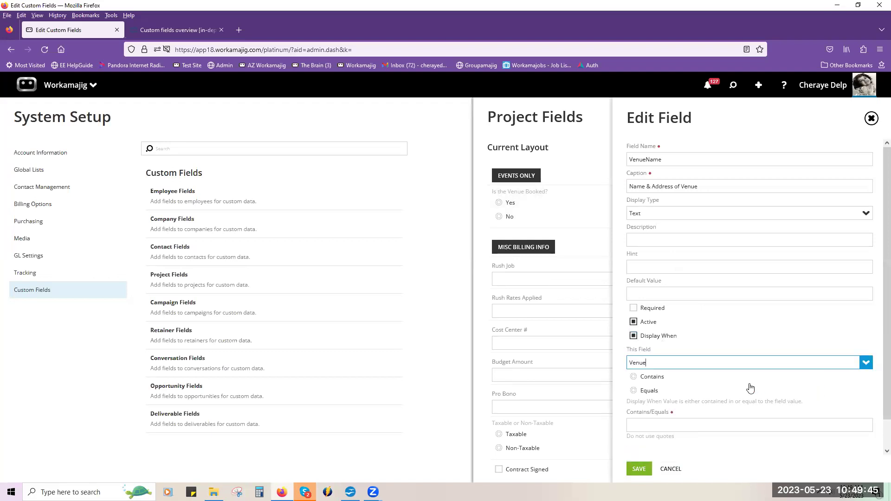
left_click(635, 378)
left_click(695, 420)
type("Yes")
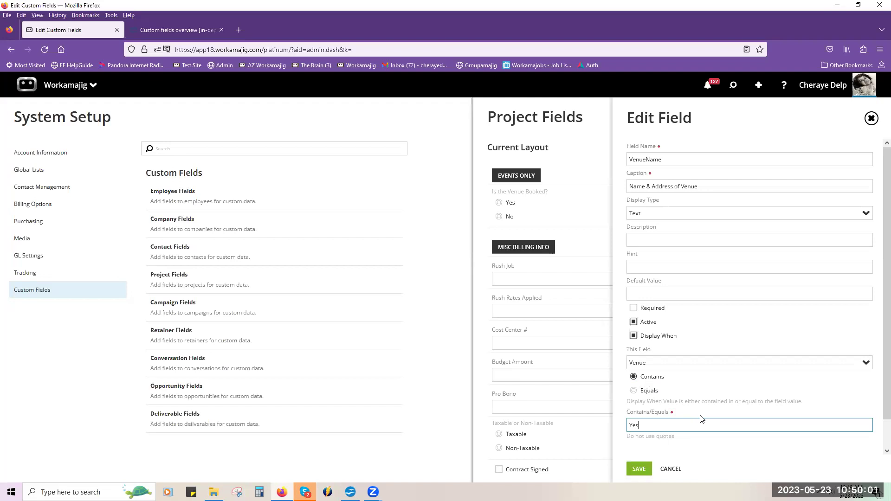
left_click(640, 469)
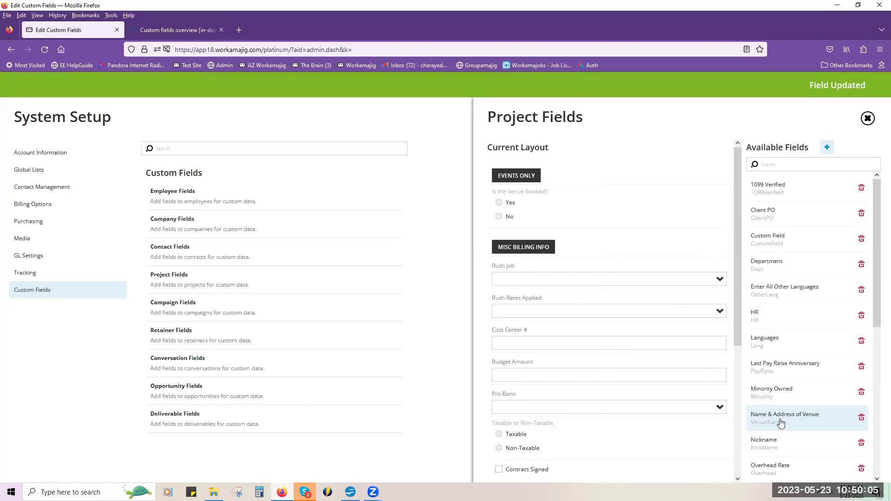
Step: Add Name & Address of Venue to Events Only, directly beneath Is the Venue Booked?
left_click_drag(781, 423, 550, 234)
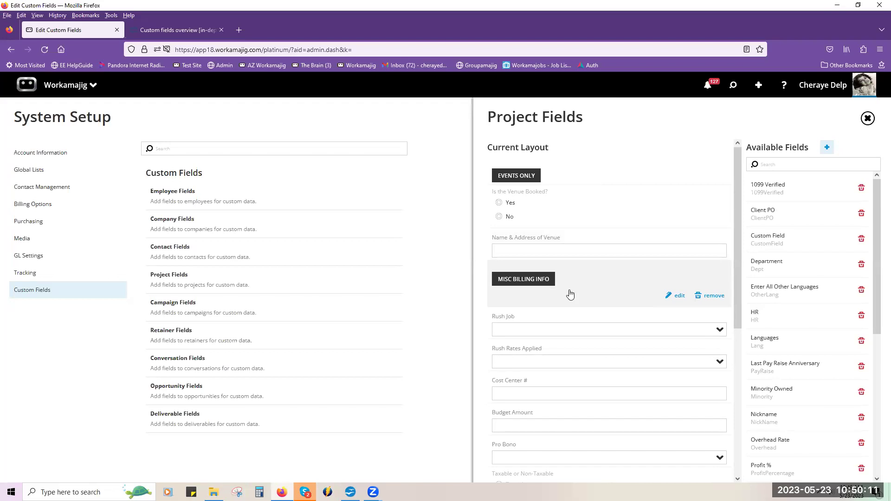
mouse_move(584, 206)
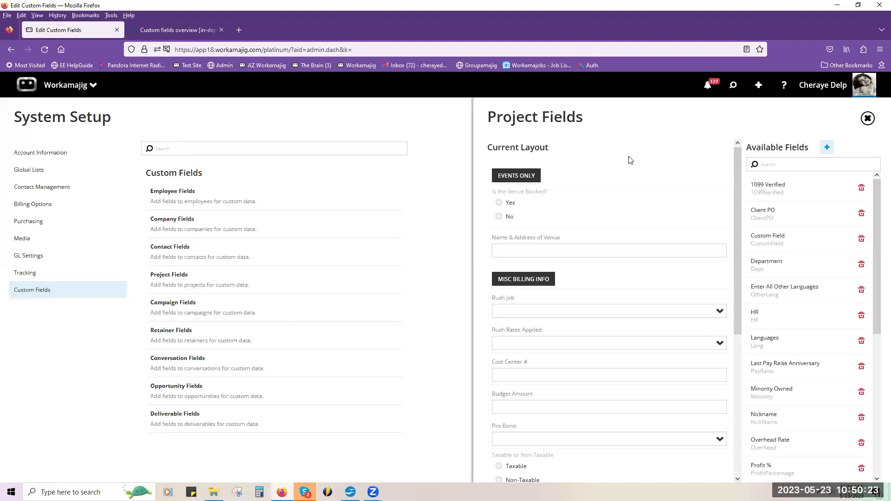
mouse_move(630, 162)
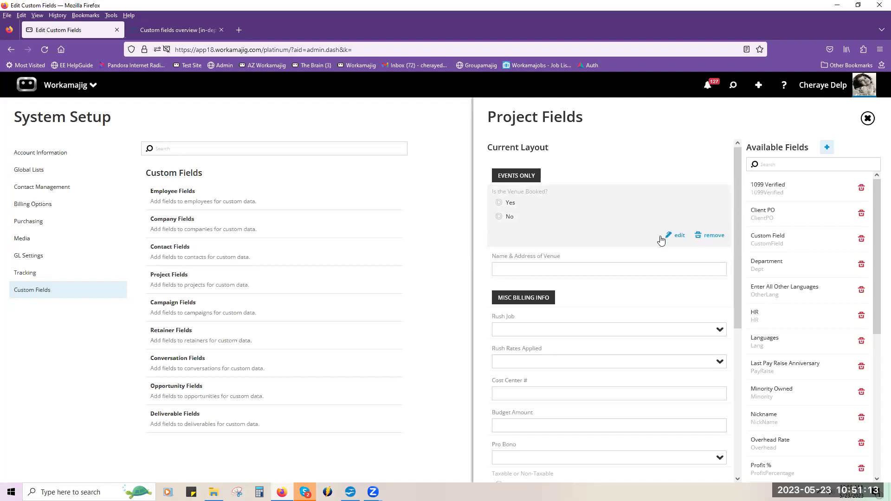
Step: Close the Project Fields editor to get back to the Custom Fields list
left_click(866, 119)
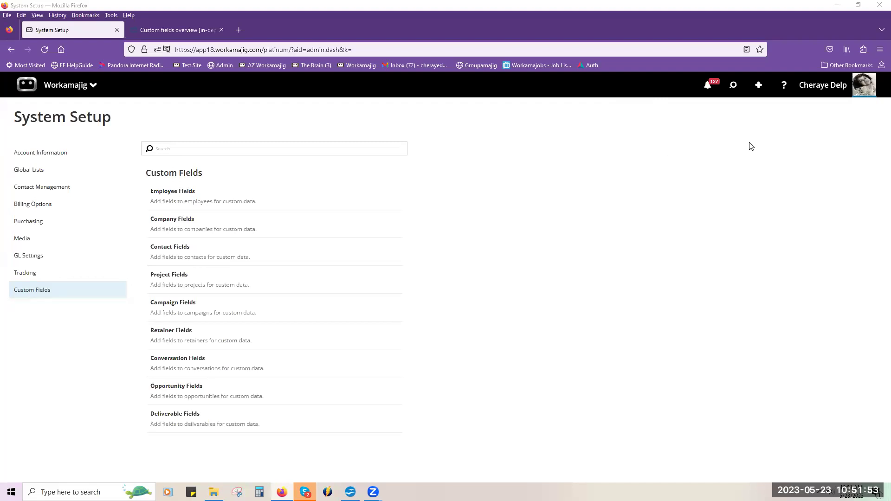
Step: Open the recent Direct Mail Project (15-AFCG-0006) from Search's recent items
left_click(732, 86)
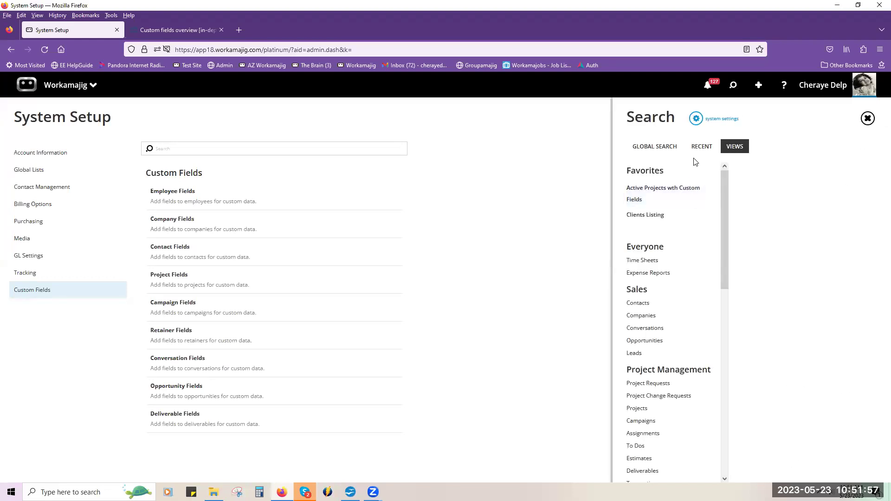
left_click(699, 148)
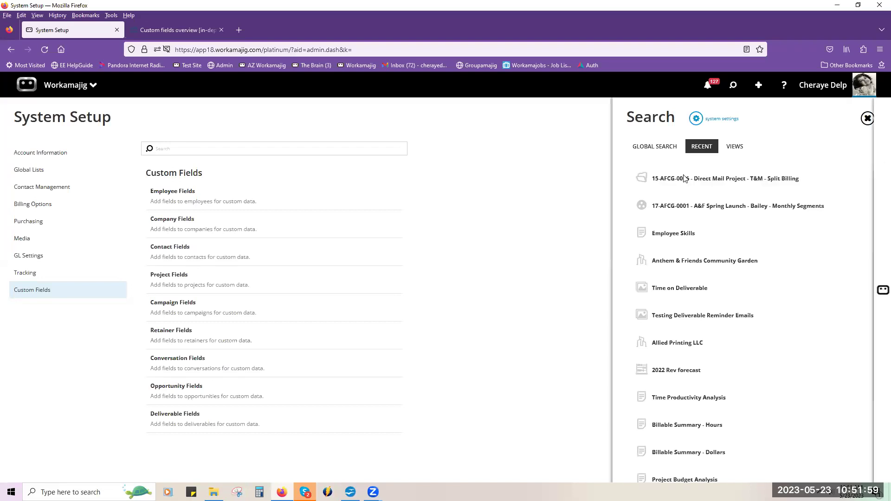
left_click(684, 178)
scroll(686, 335, "down", 7)
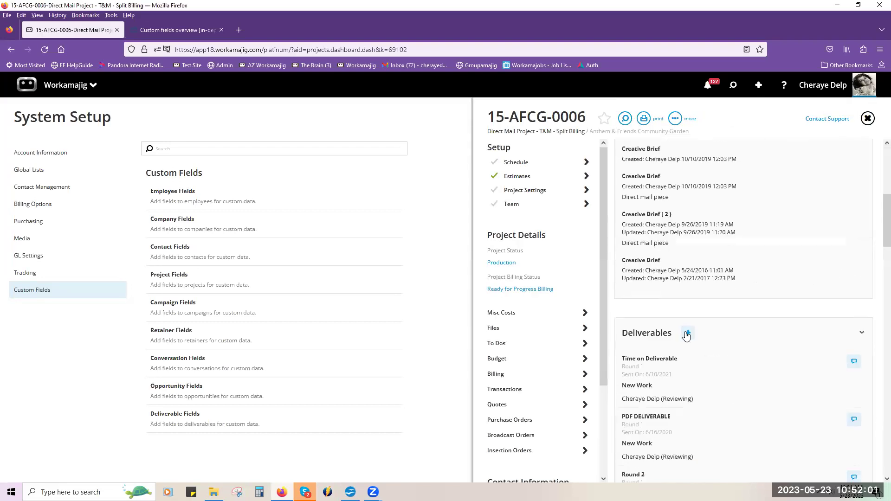
scroll(686, 334, "down", 10)
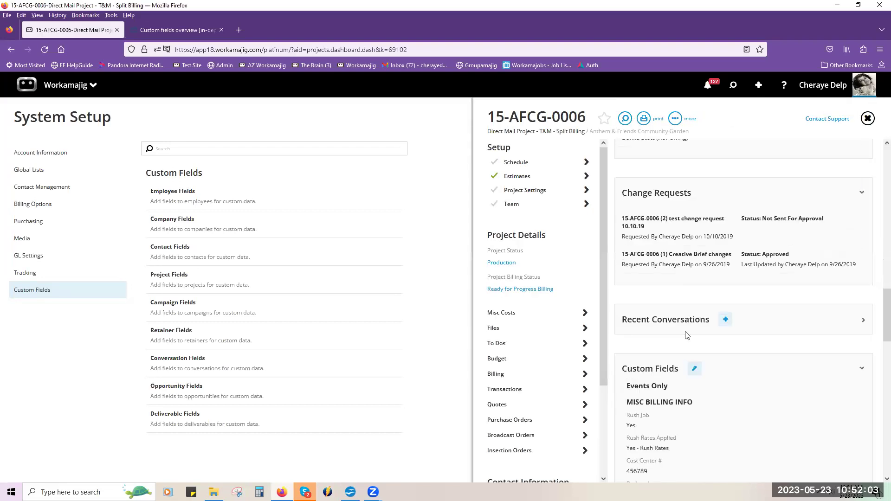
scroll(686, 335, "down", 2)
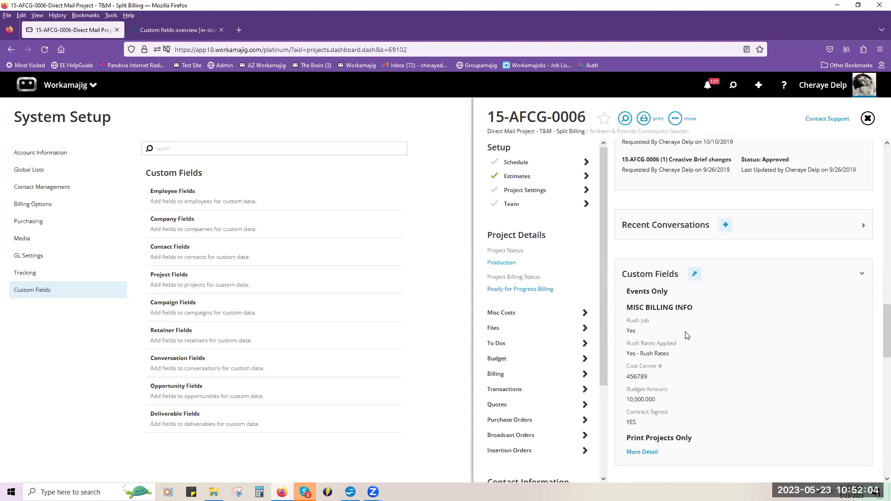
Step: Set Is the Venue Booked? to Yes in the project's custom fields and save
left_click(694, 274)
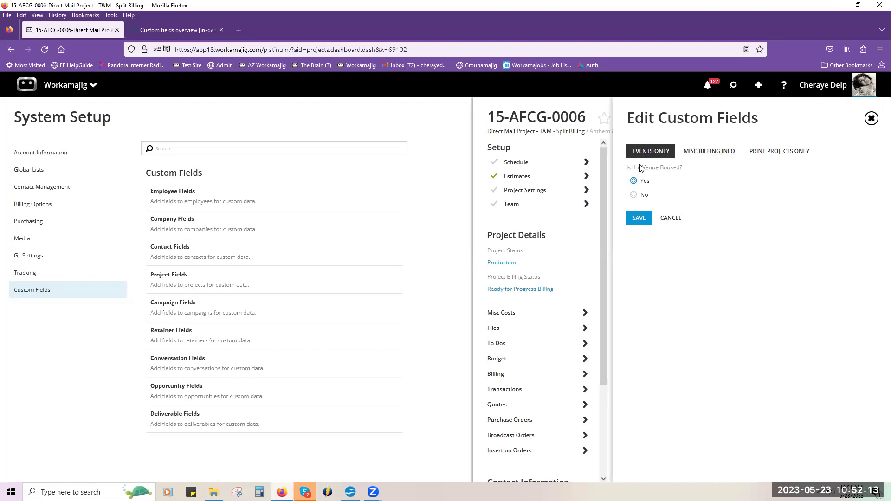
left_click(634, 181)
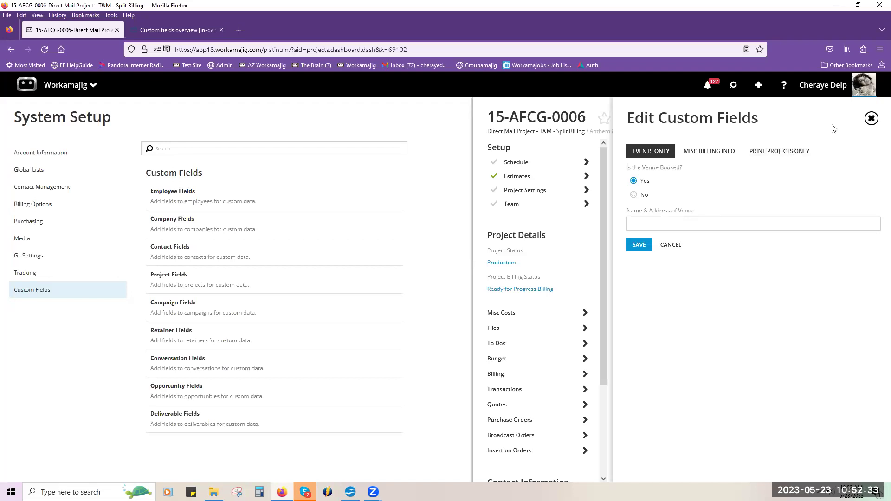
left_click(870, 119)
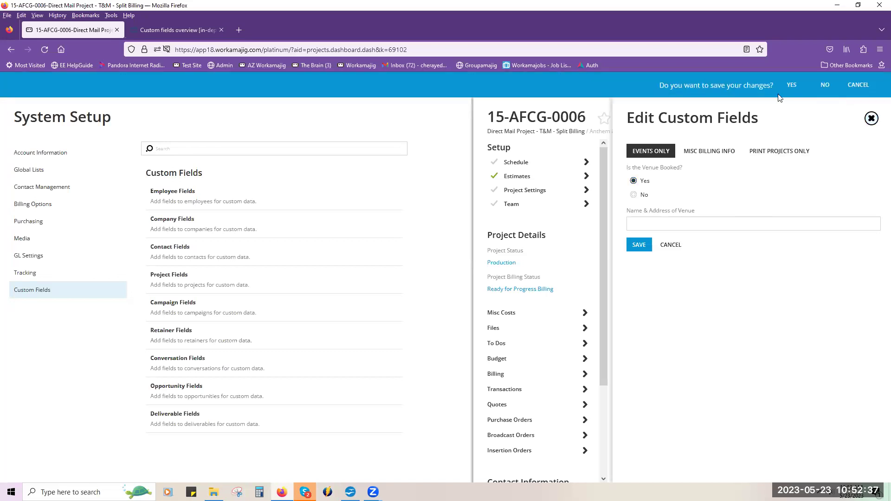
left_click(791, 85)
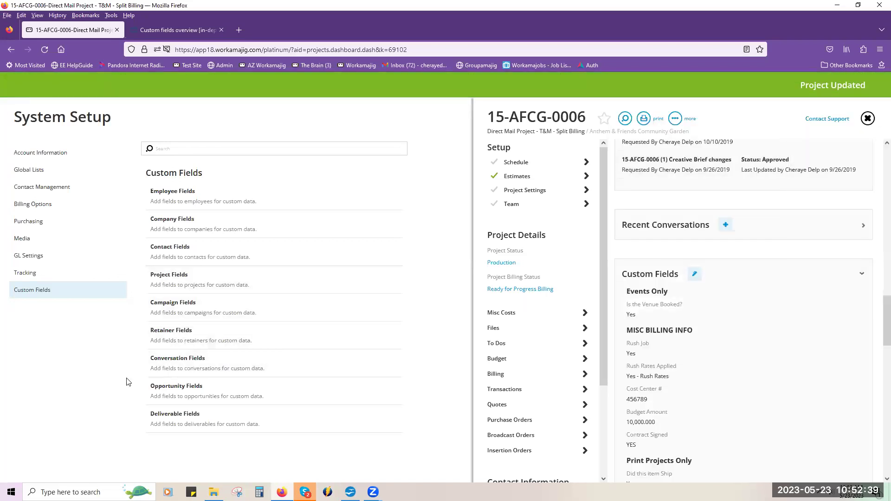
Step: Open the Direct Mail Request definition under Tracking and its custom field setup
left_click(68, 279)
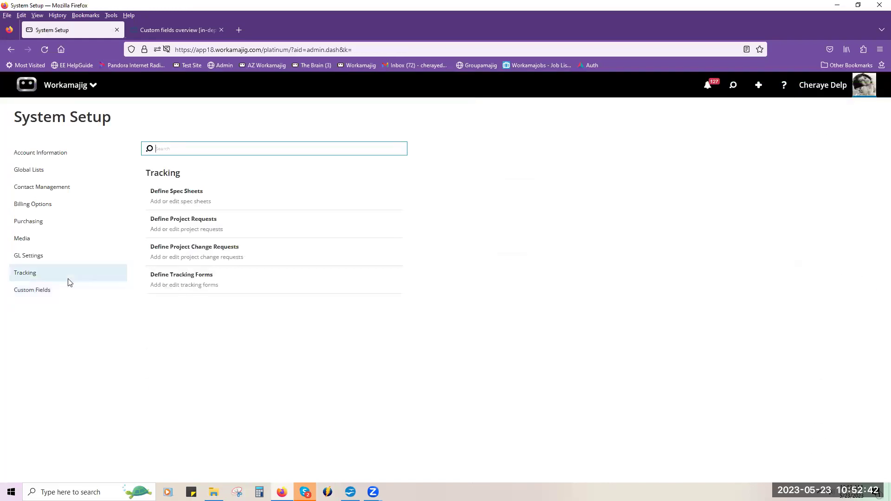
left_click(202, 224)
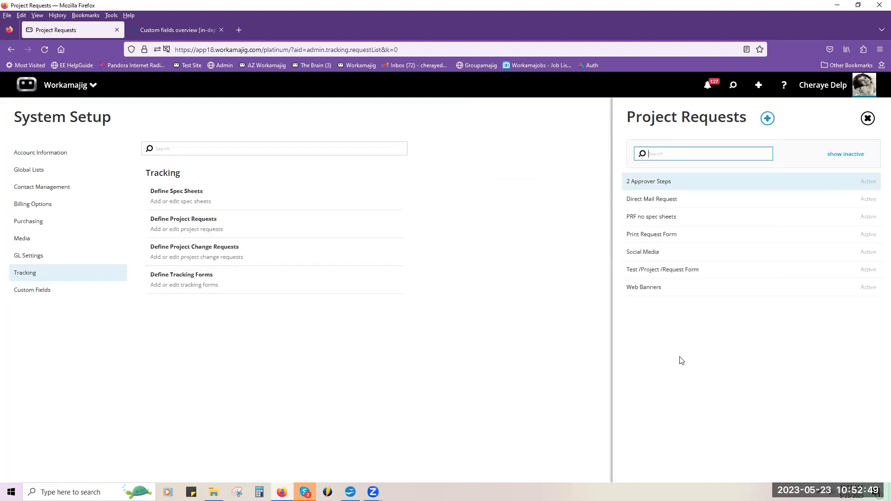
left_click(647, 204)
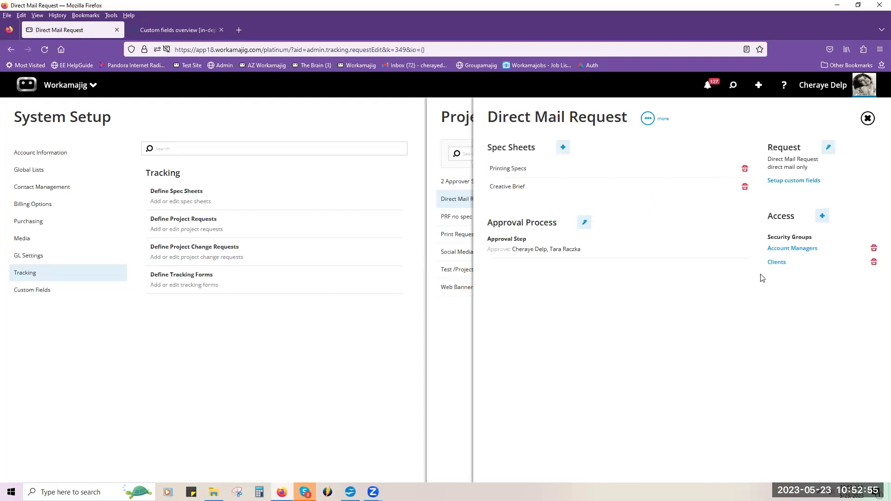
left_click(793, 181)
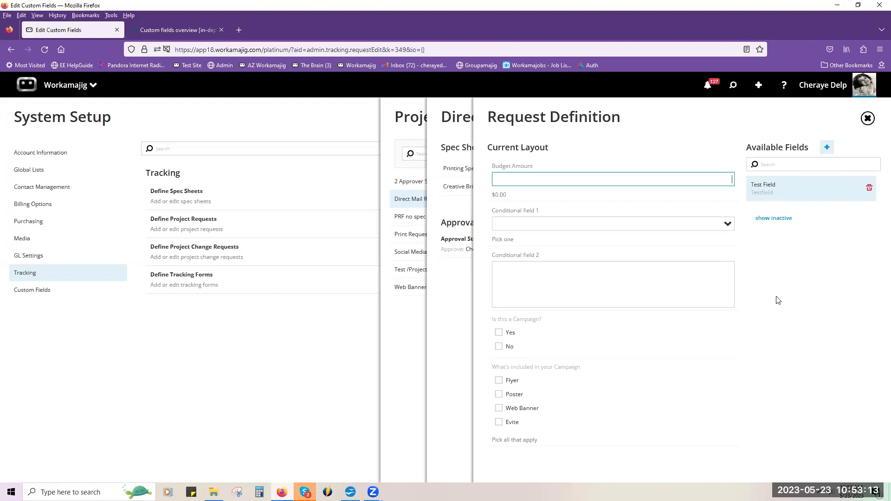
Step: Inspect Budget Amount's settings (Numeric, 3 decimals, BudgetAmount), then close all panels
mouse_move(700, 205)
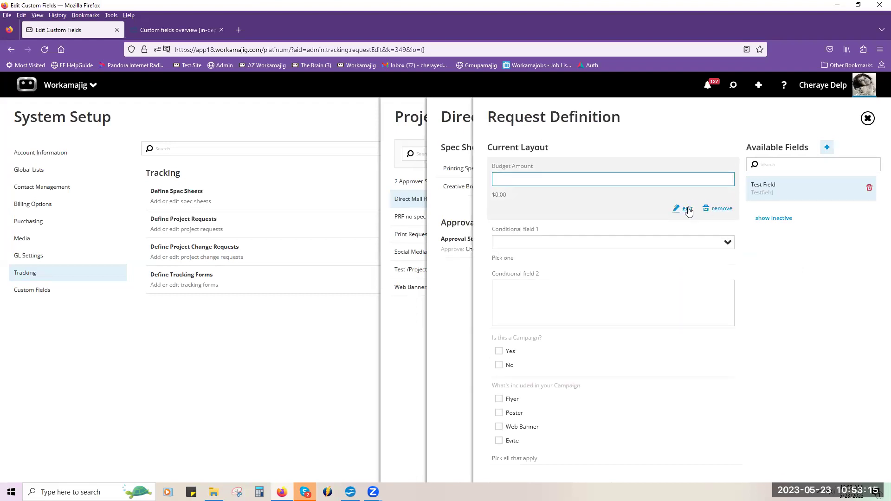
left_click(687, 210)
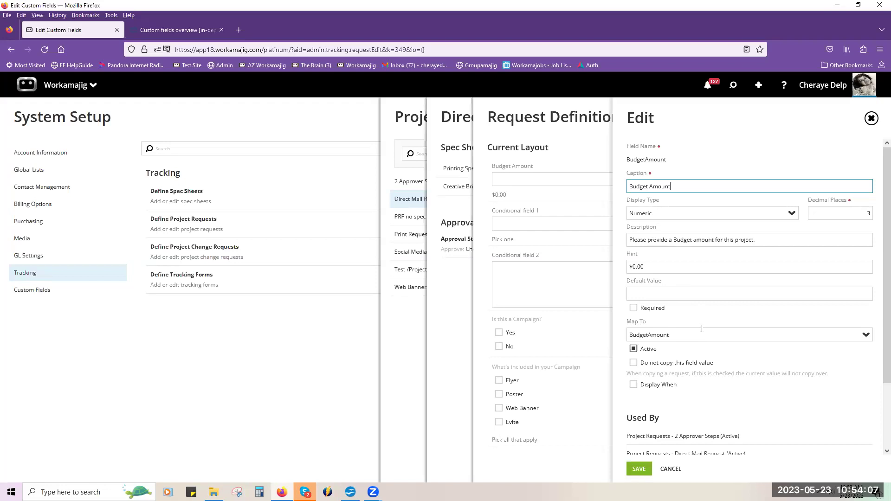
left_click(196, 357)
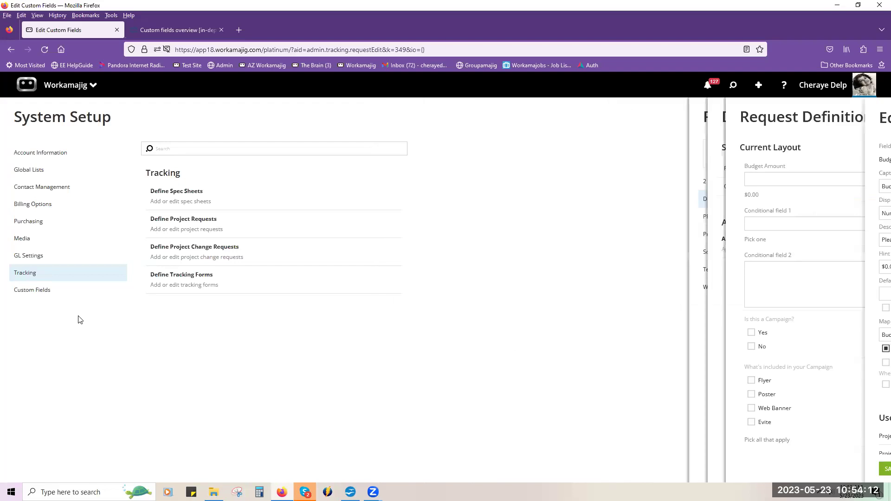
Step: Check the project Budget Amount field's settings, then switch System Setup to Tracking
left_click(55, 295)
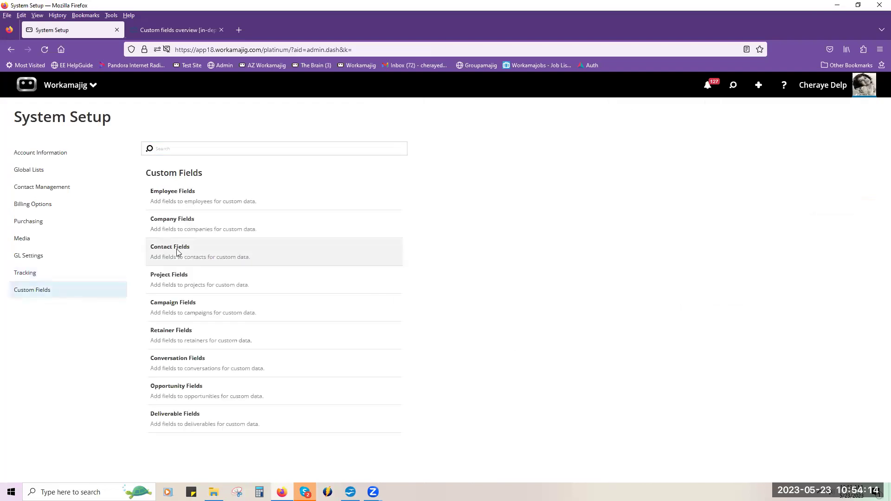
left_click(184, 288)
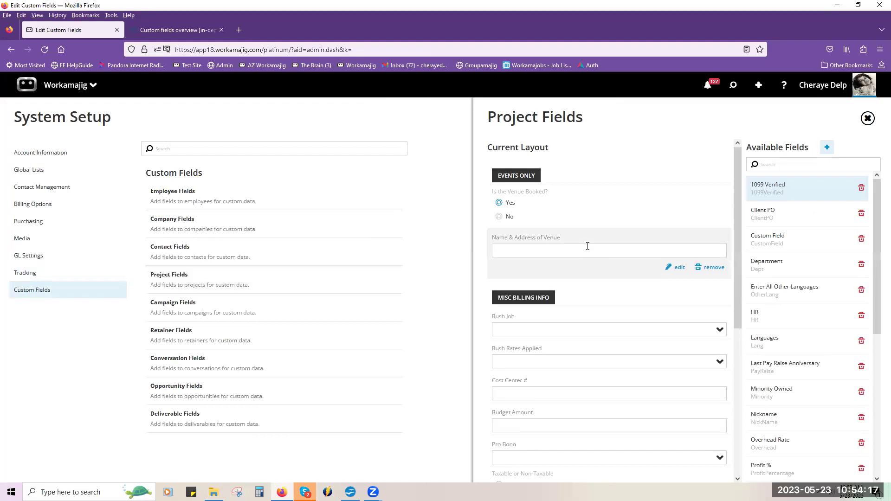
scroll(587, 246, "down", 2)
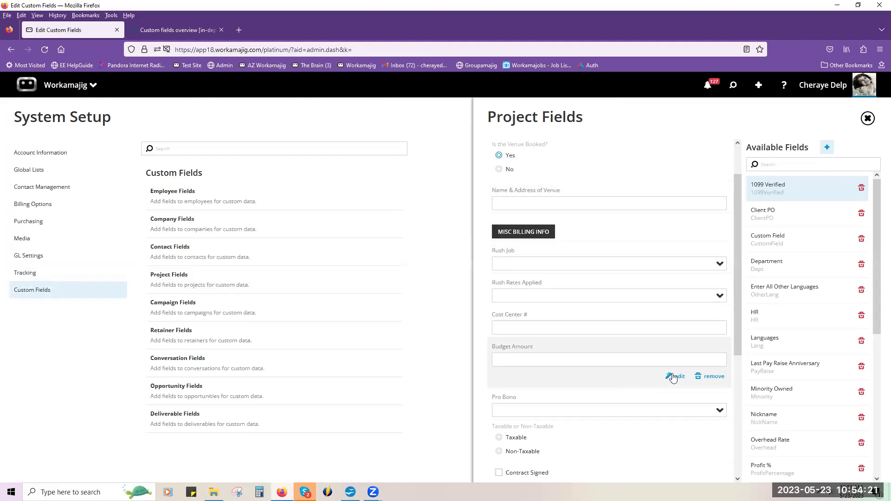
left_click(673, 377)
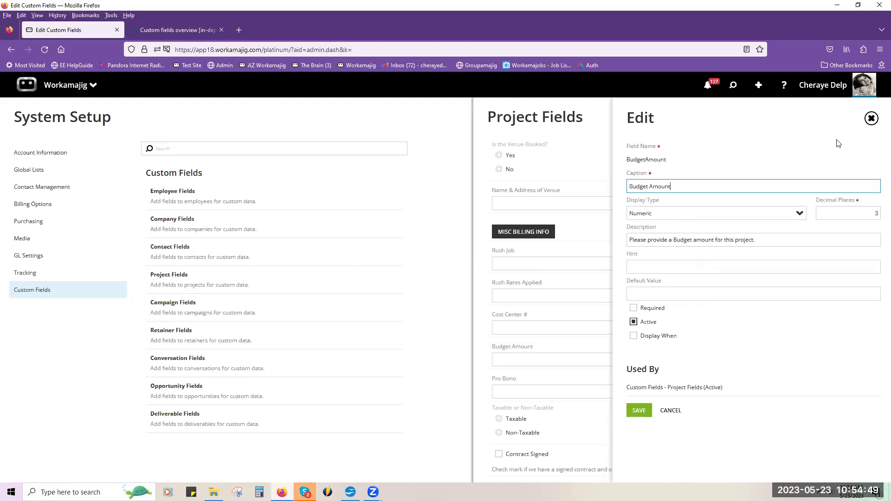
left_click(871, 119)
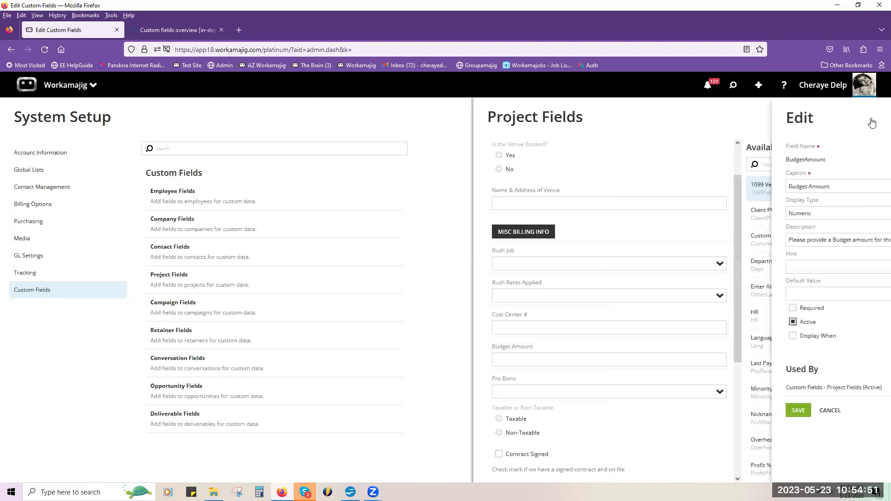
left_click(868, 119)
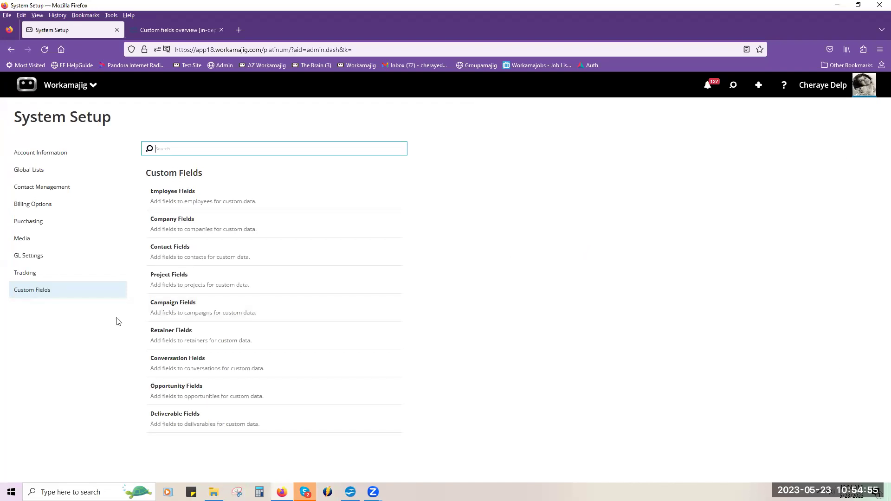
left_click(87, 275)
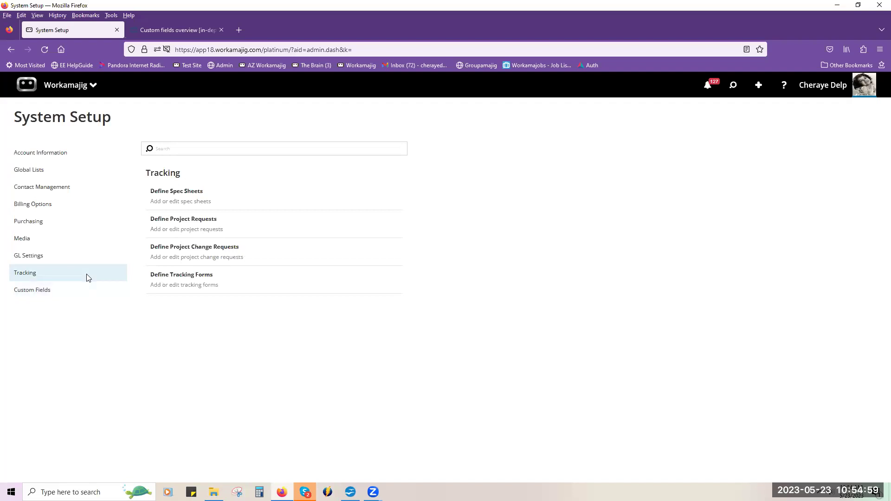
Step: Browse the Display Type options for the Creative Brief change request's custom fields
left_click(193, 253)
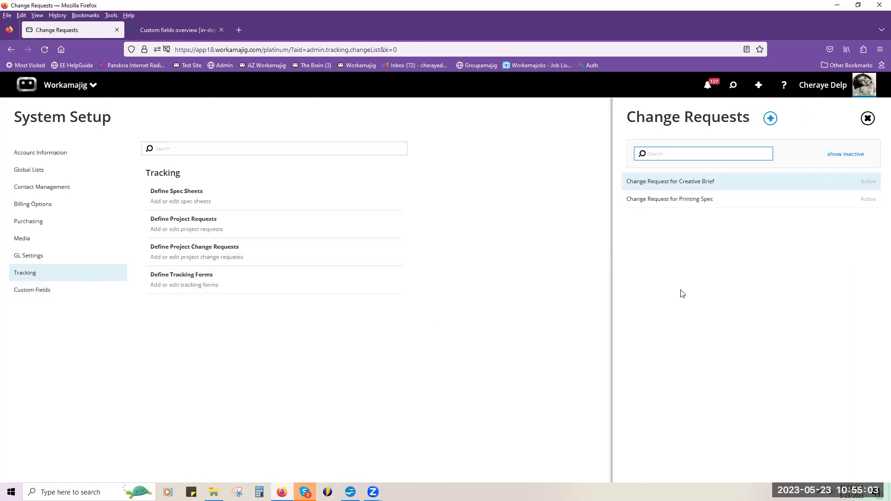
left_click(664, 187)
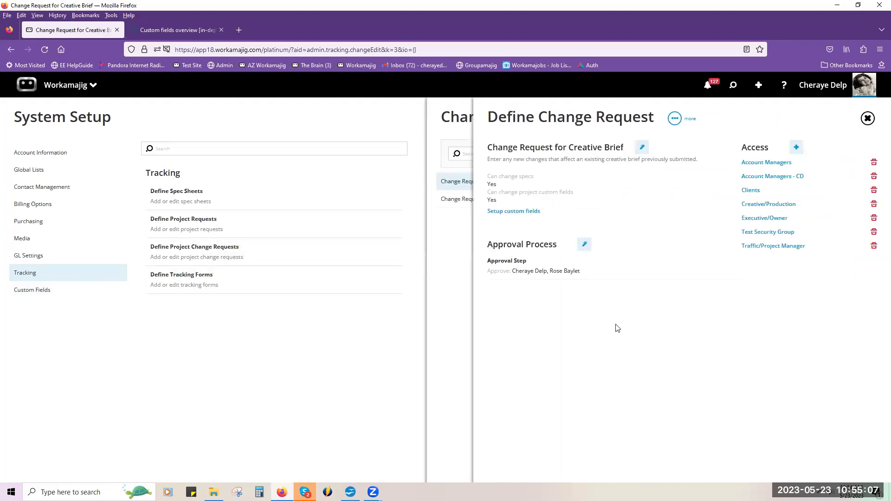
left_click(518, 212)
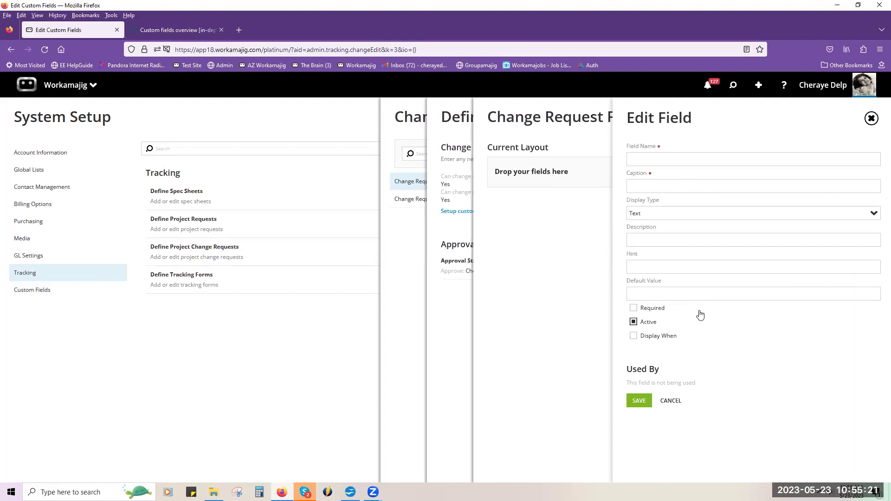
left_click(875, 212)
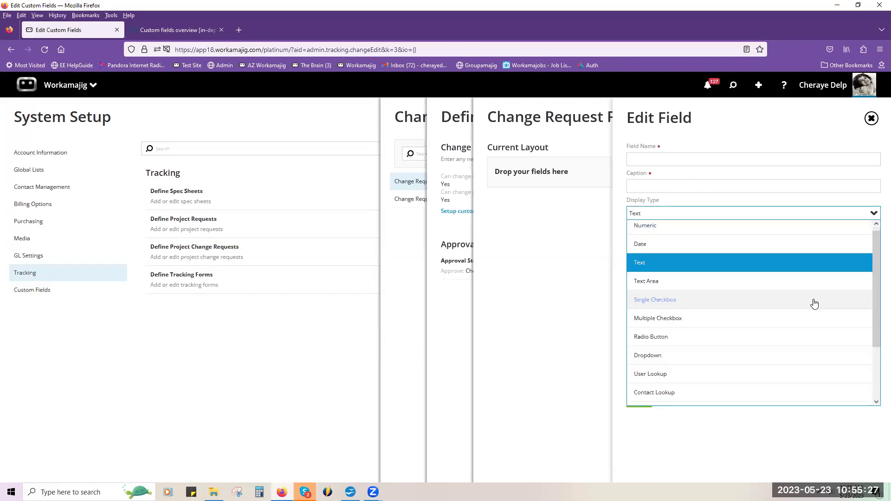
scroll(815, 304, "down", 3)
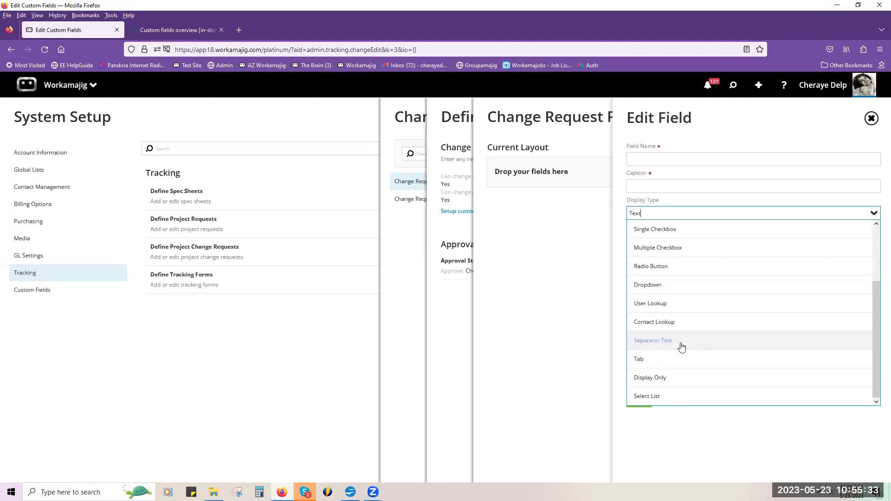
Step: Close the change request panels without saving and open the Spec Sheets list
left_click(870, 118)
left_click(868, 119)
left_click(867, 119)
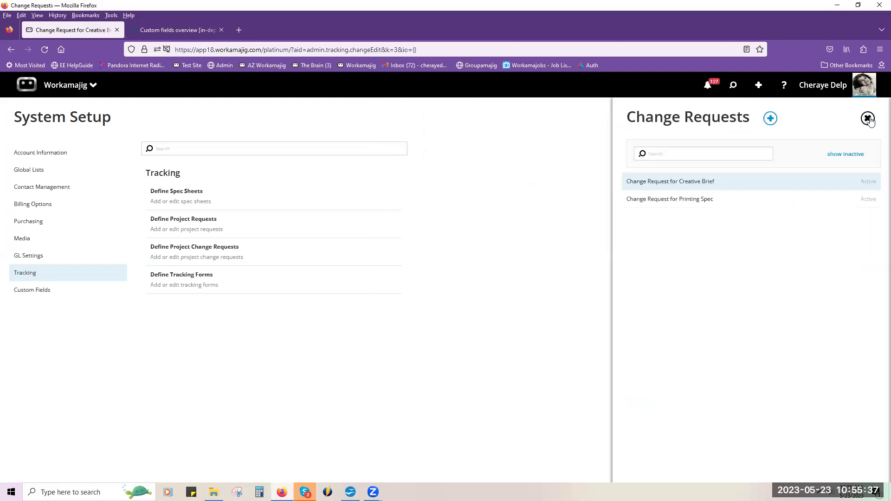
left_click(181, 207)
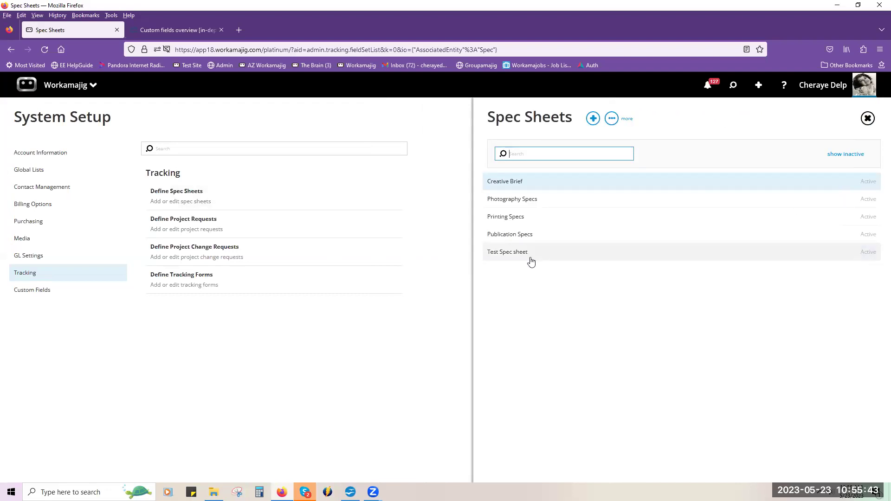
Step: Preview Photography Specs, then open Printing Specs and review its PRINTING INFORMATION separator
left_click(524, 201)
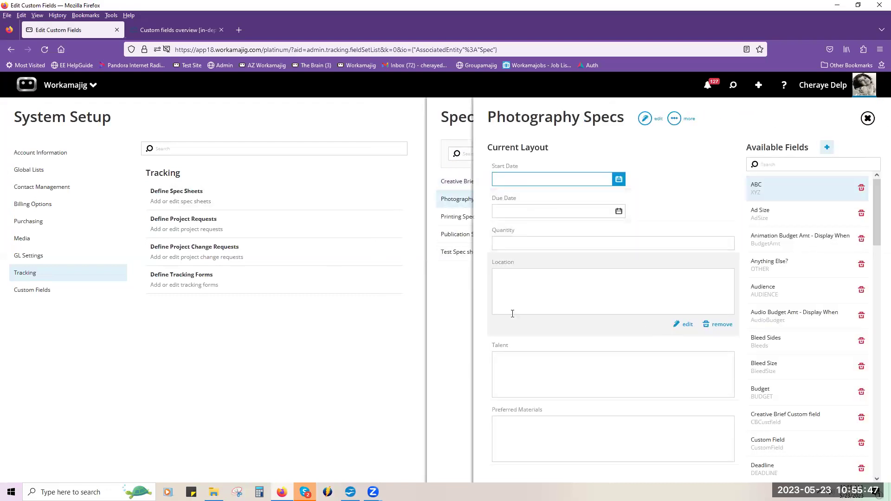
left_click(445, 224)
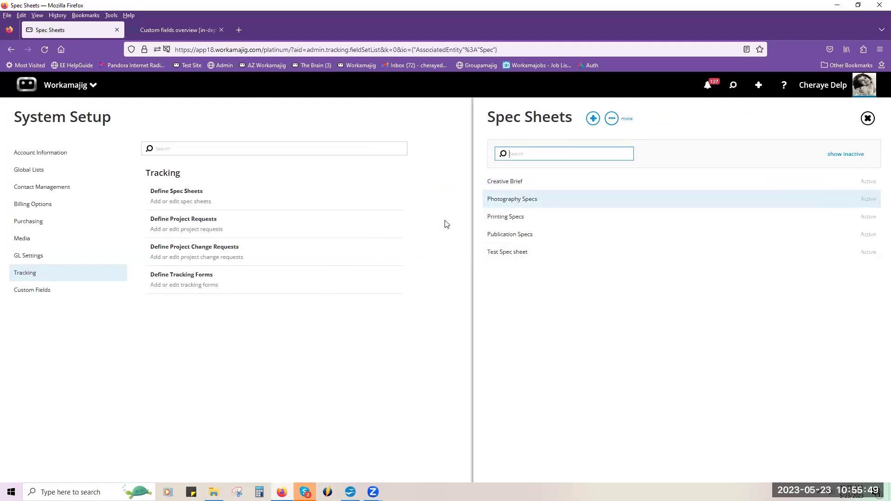
left_click(530, 220)
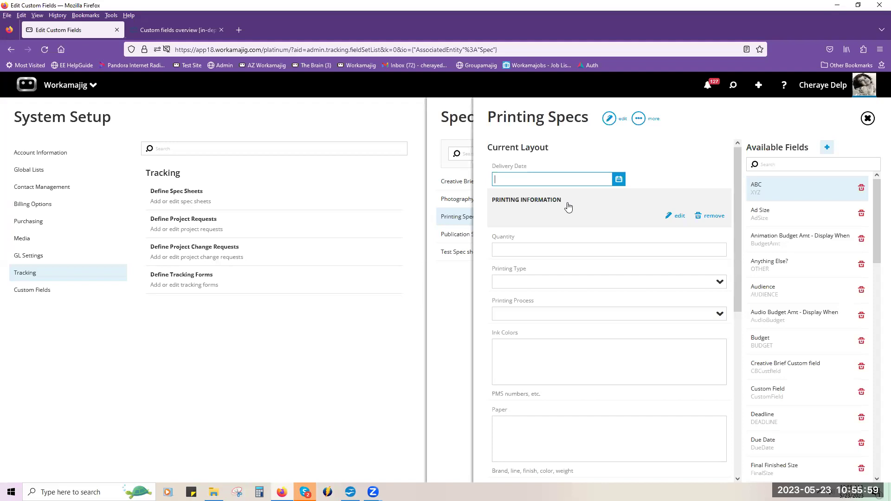
left_click(678, 216)
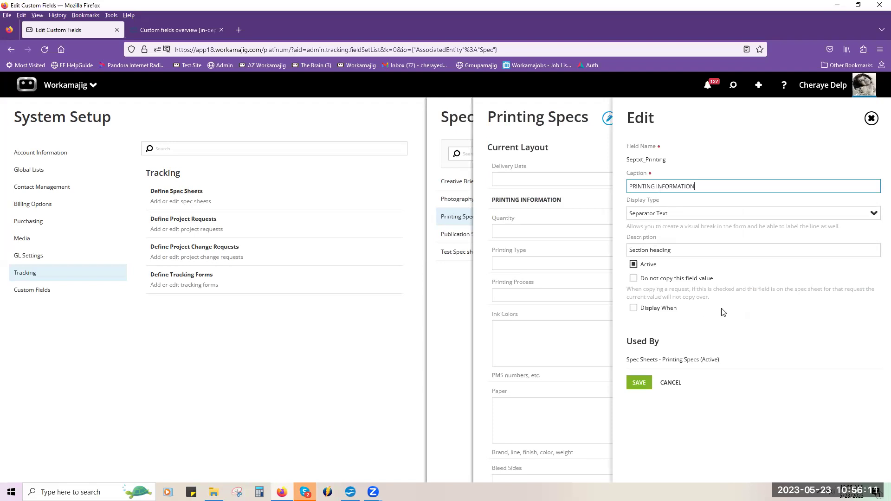
left_click(871, 122)
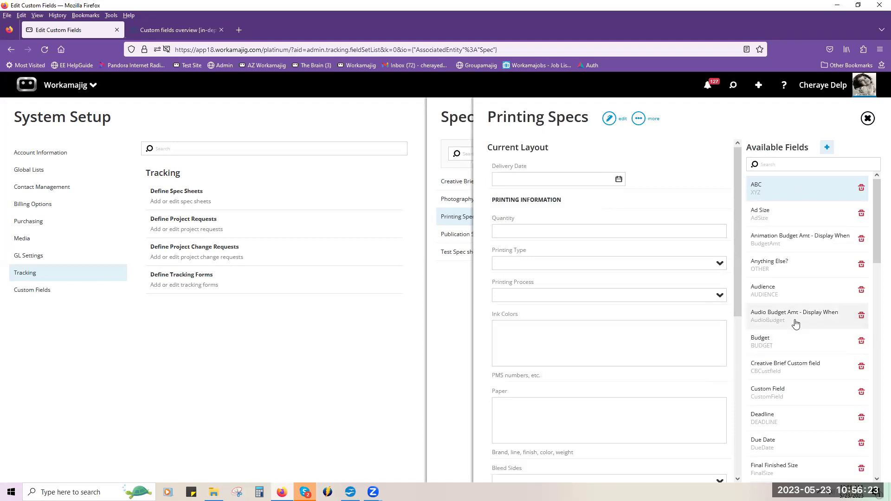
Step: Start a new spec sheet field named 'PR', then discard it without saving
left_click(826, 147)
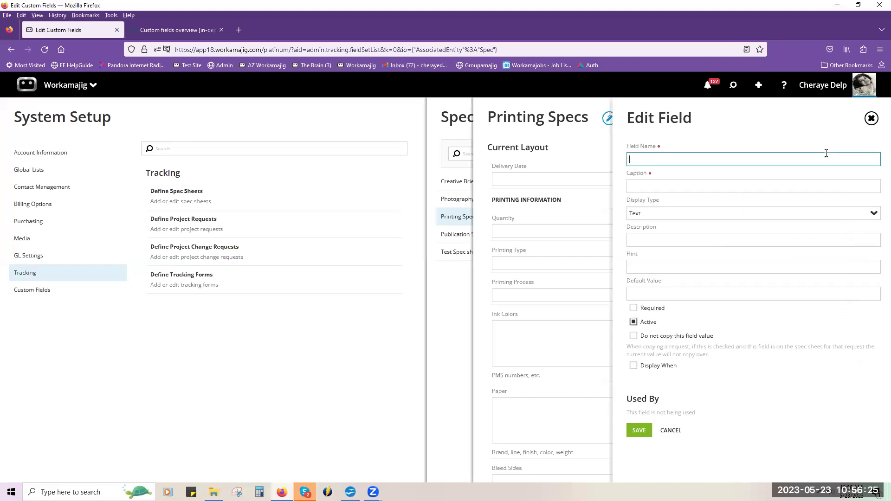
type("PRT:")
left_click(871, 119)
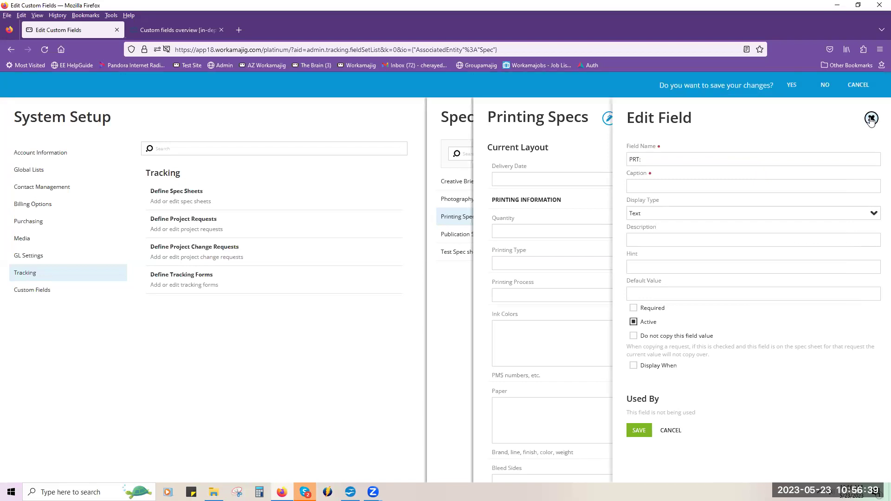
left_click(826, 85)
scroll(820, 265, "down", 7)
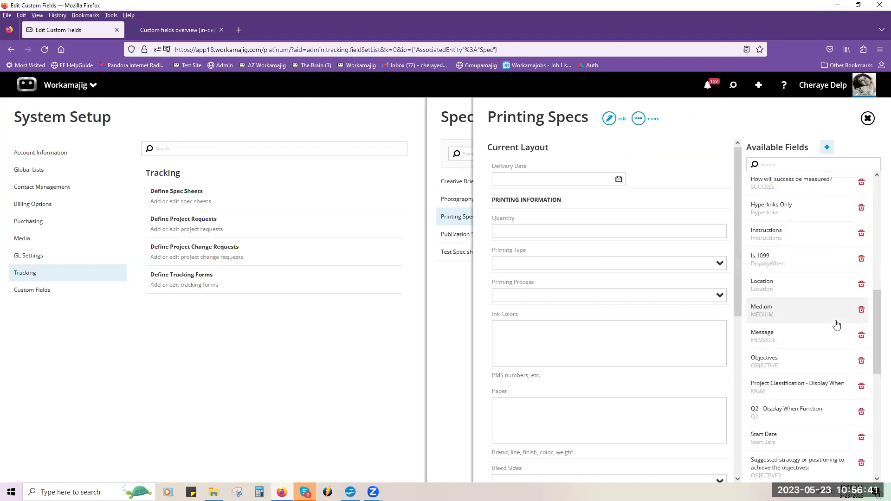
scroll(816, 297, "up", 5)
Step: Search Available Fields for 'prt', clear the search, and close the Printing Specs layout
left_click(773, 162)
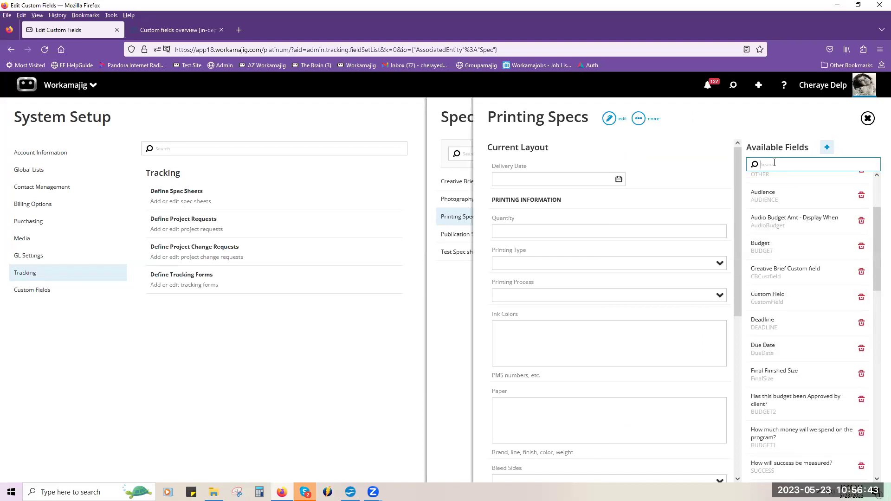
type("cen")
key("BackSpace")
key("BackSpace")
key("BackSpace")
type("prt")
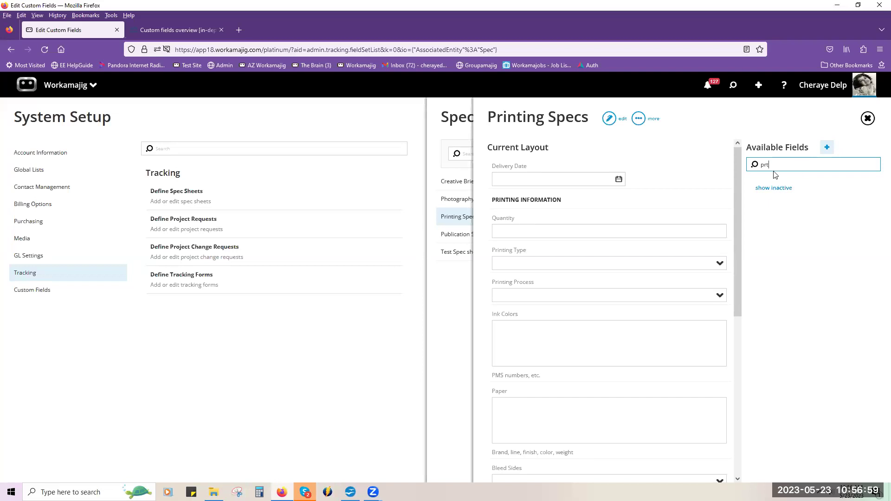
double_click(758, 162)
key("BackSpace")
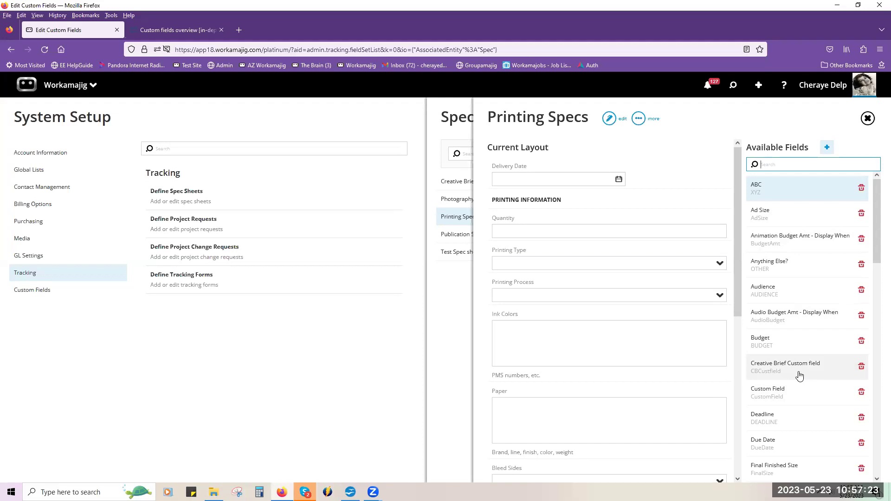
left_click(867, 118)
Step: Close the Spec Sheets list, leaving System Setup on its Tracking section
left_click(867, 118)
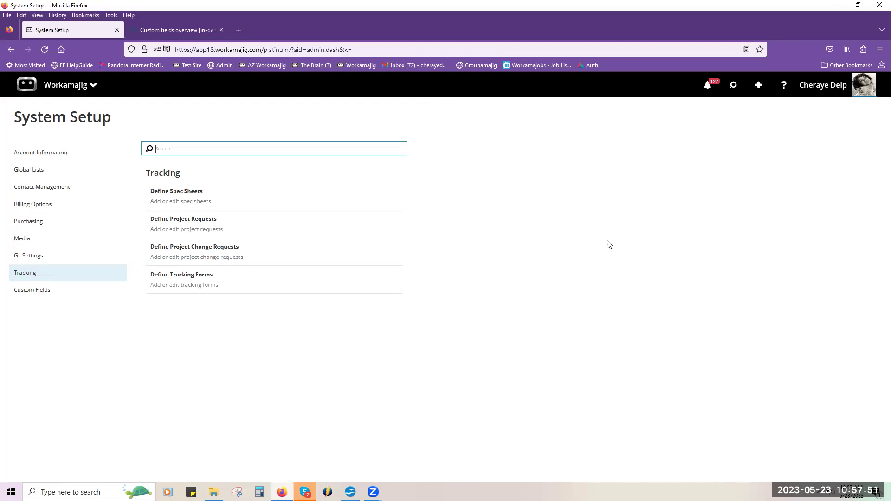
left_click(590, 66, "shift")
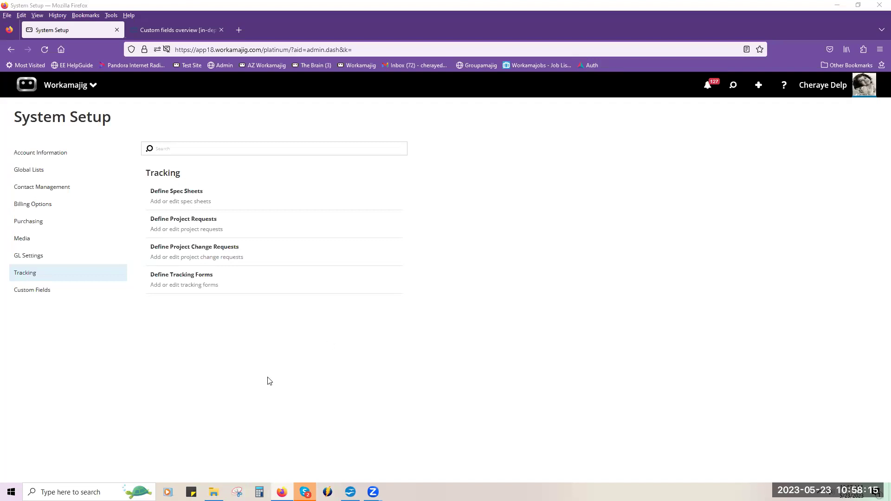
Step: View the first Accounting employee's HR custom fields, then return toward System Setup
left_click(45, 92)
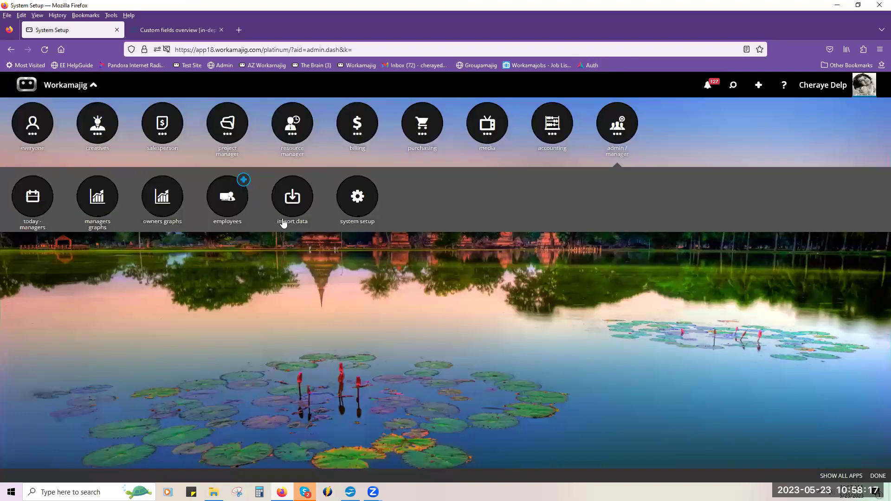
left_click(237, 206)
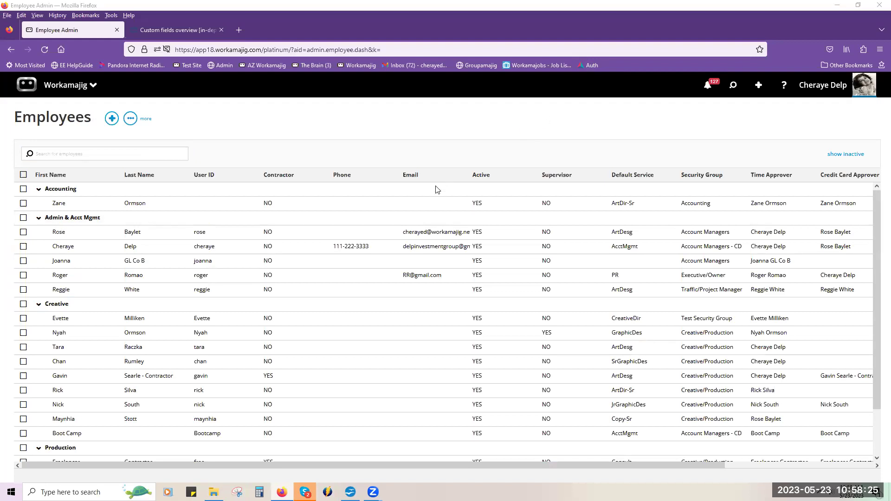
left_click(426, 209)
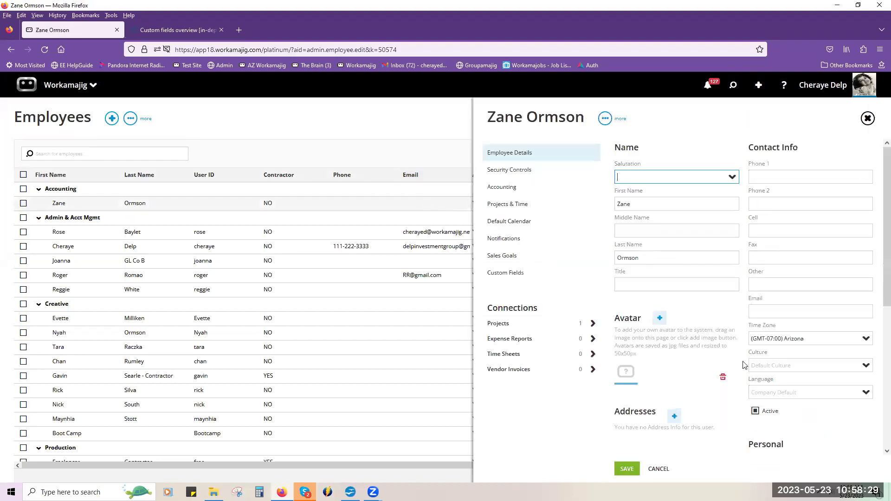
left_click(510, 275)
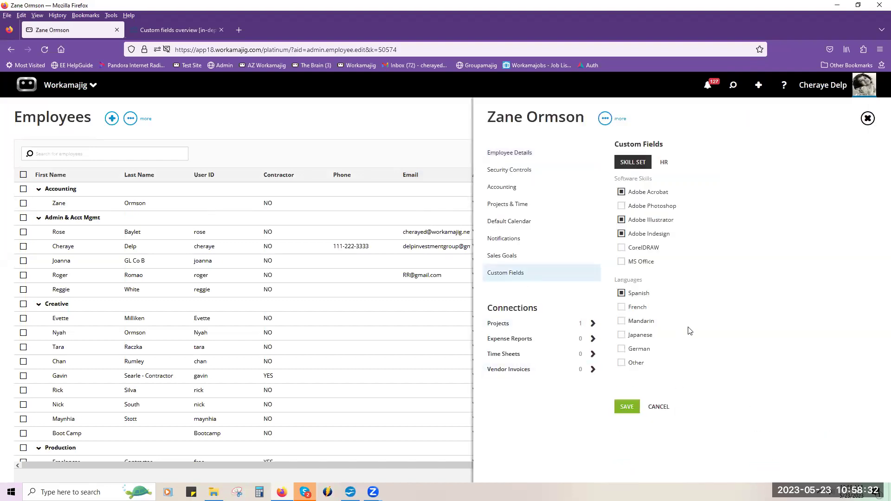
left_click(664, 163)
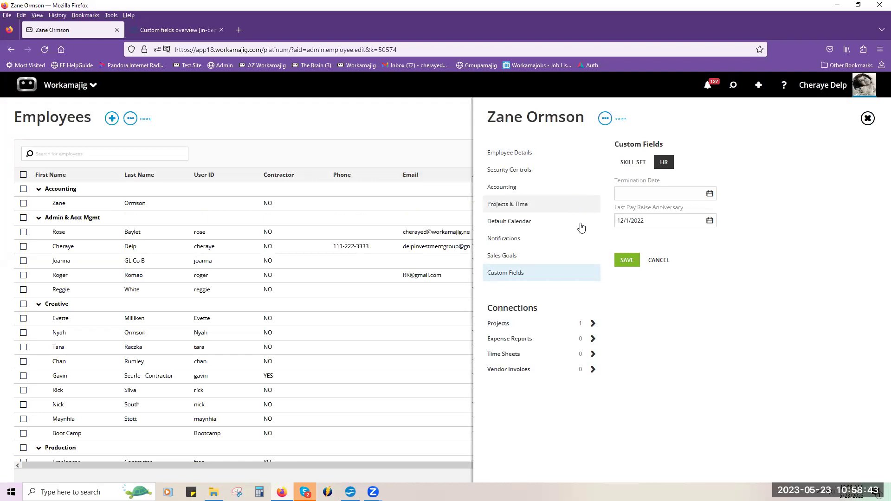
left_click(62, 98)
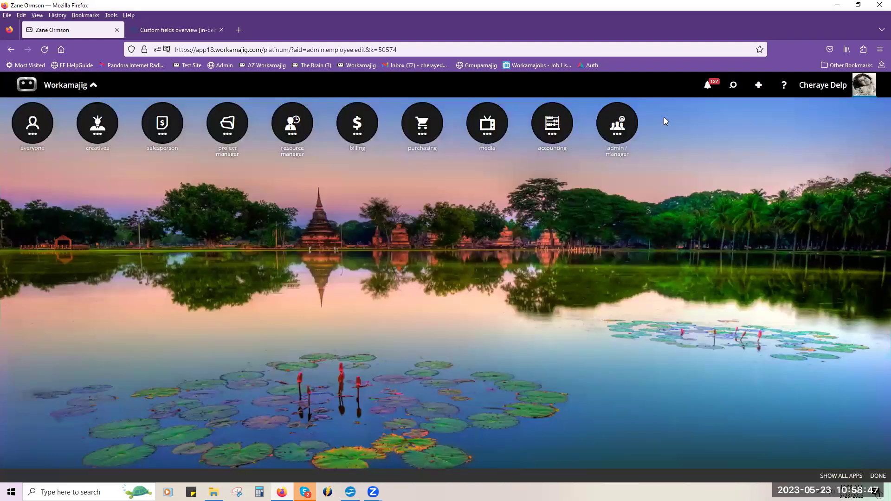
Step: Return to System Setup and show its Custom Fields list, Employee through Deliverable Fields
mouse_move(631, 132)
left_click(358, 206)
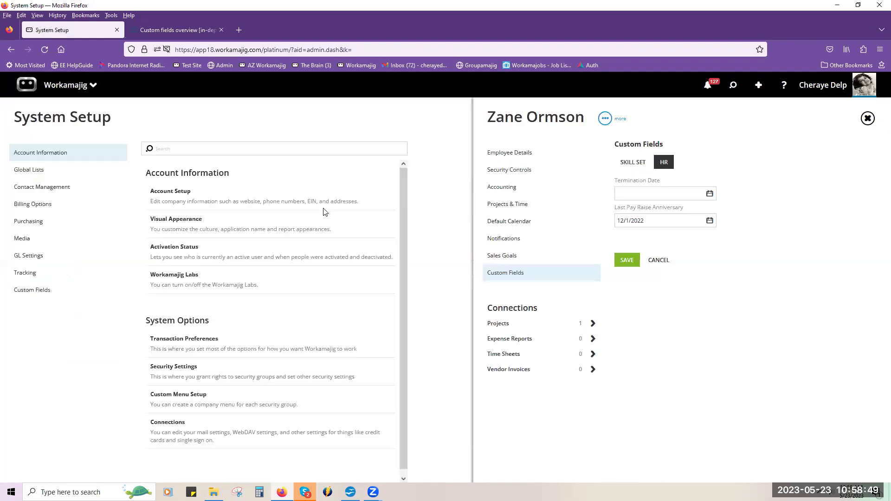
left_click(63, 294)
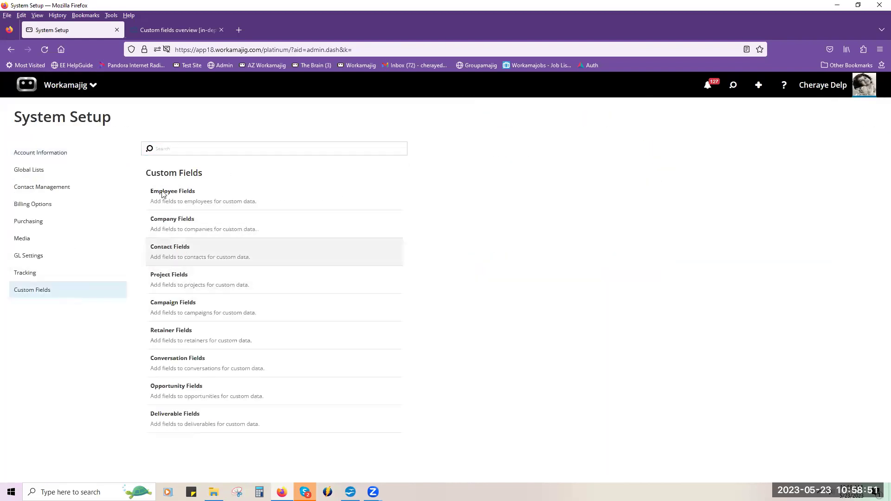